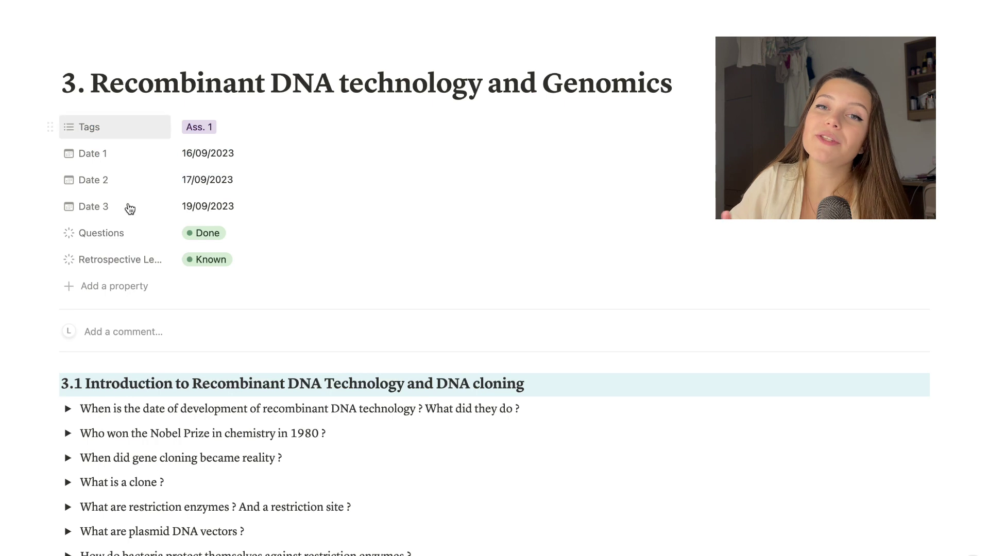
Set the Retrospective Learning status of the lecture 3 page to bad.
left_click(192, 260)
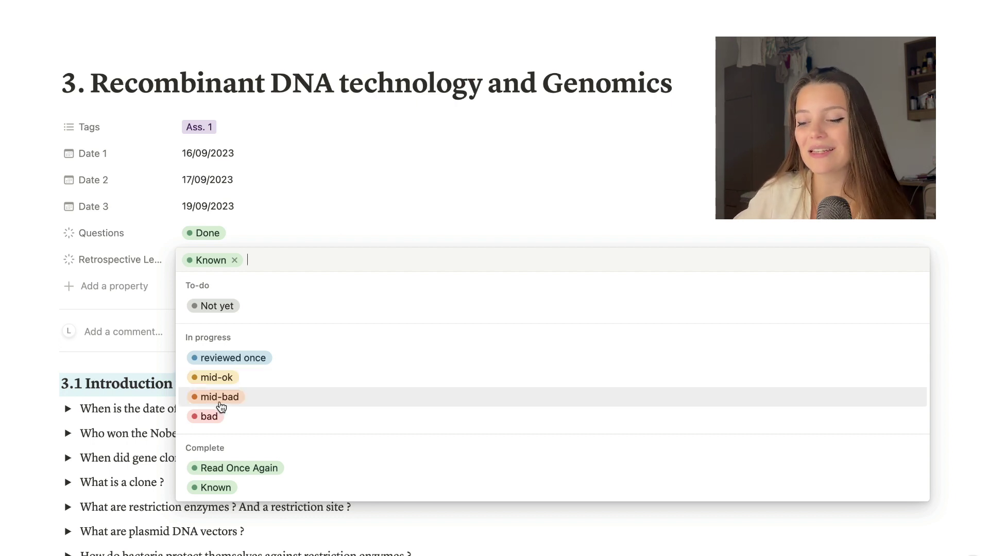
left_click(209, 416)
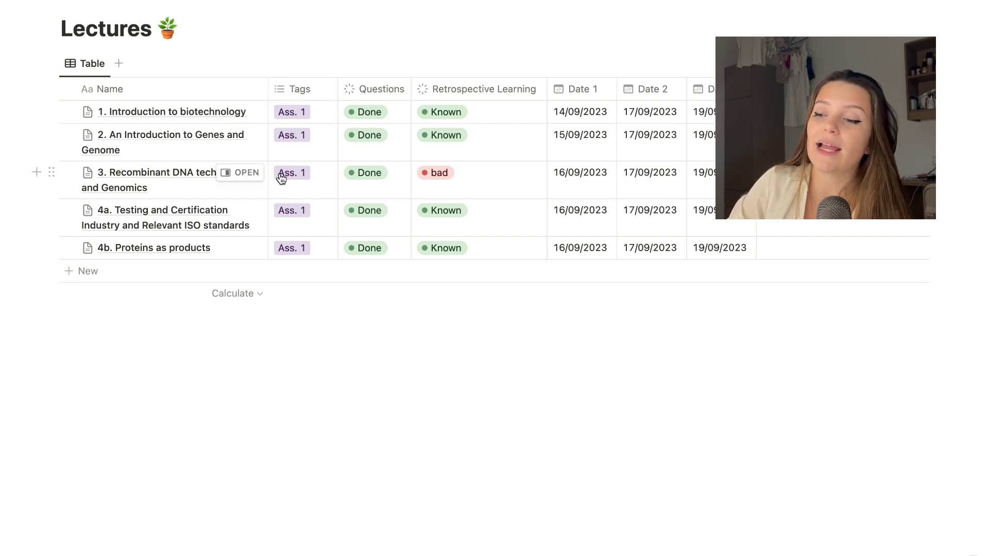
Examine the Tags options of lecture 1 and the Questions status options of lecture 2 in the Lectures table.
left_click(314, 113)
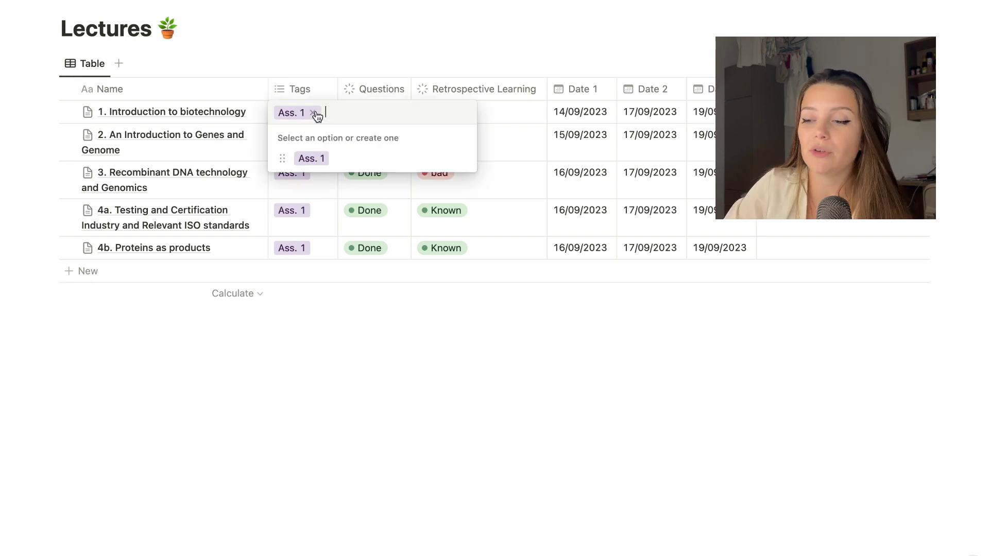
left_click(300, 399)
left_click(382, 155)
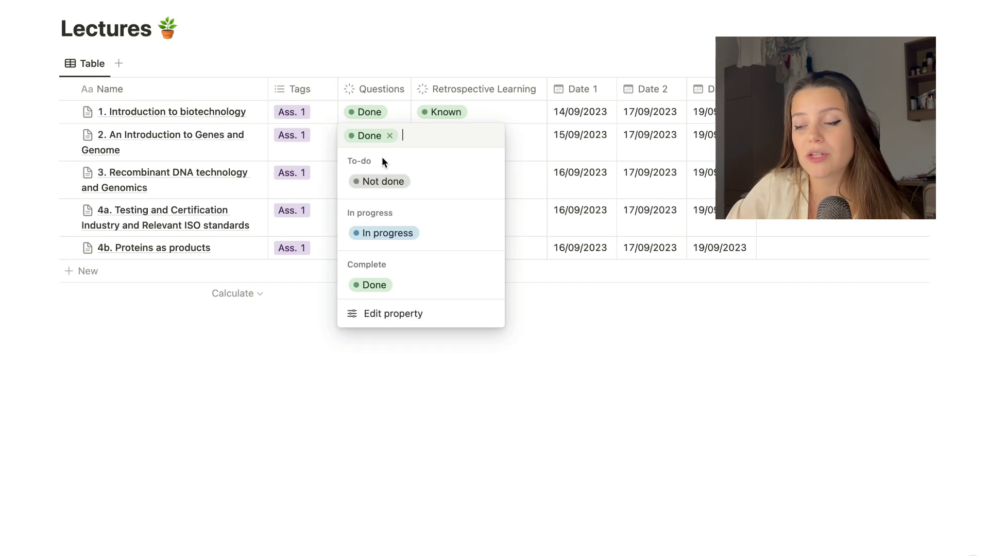
left_click(338, 510)
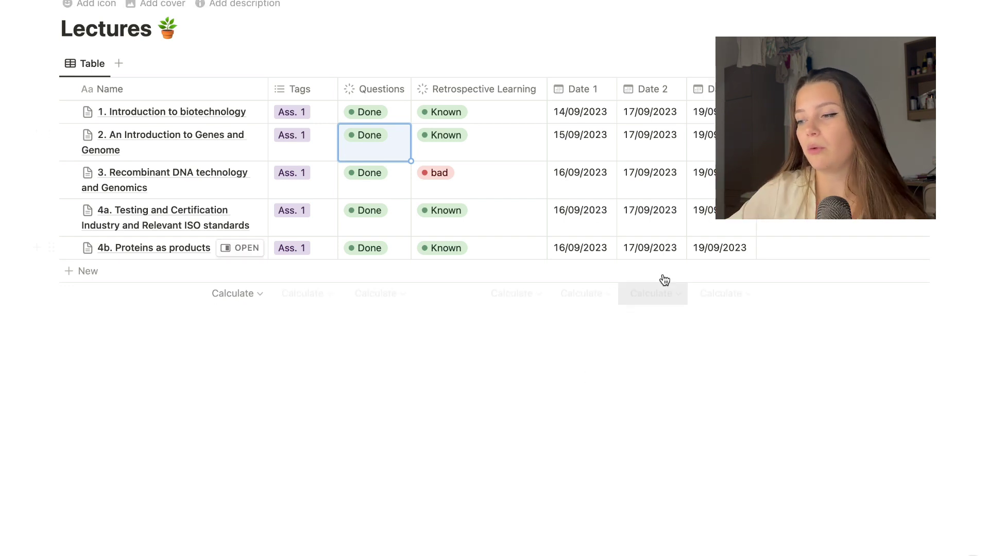
left_click(670, 370)
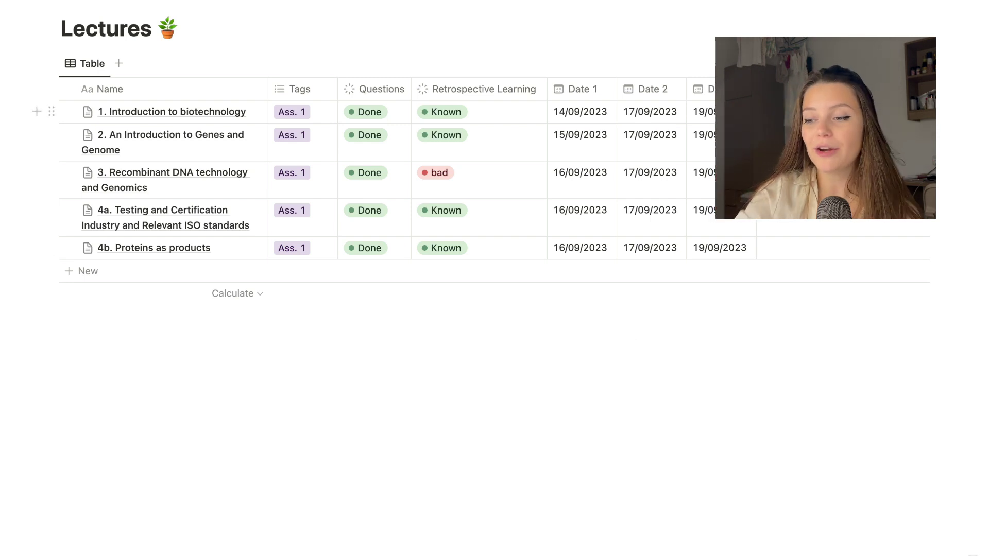
Set lecture 3's Retrospective Learning status to Known in the Lectures table.
left_click(445, 174)
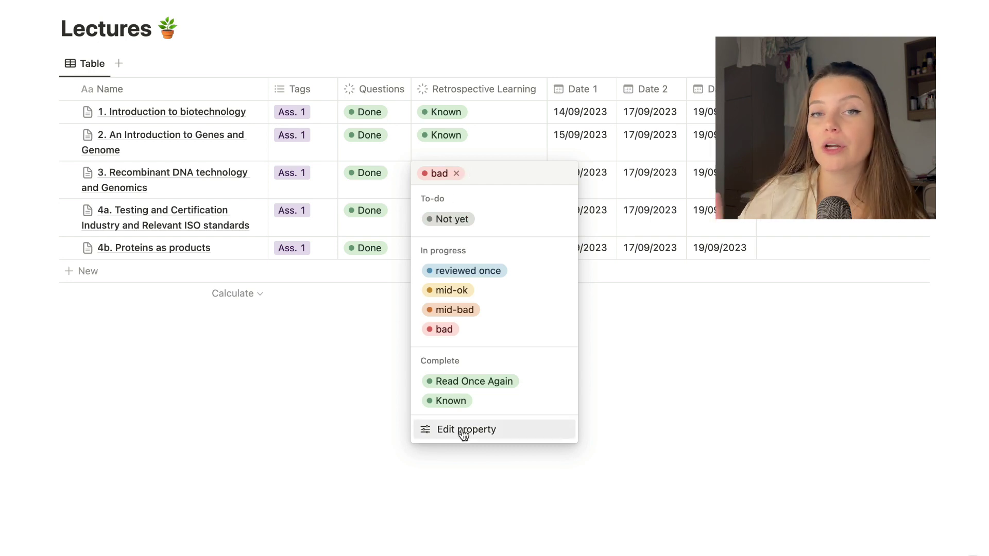
left_click(461, 402)
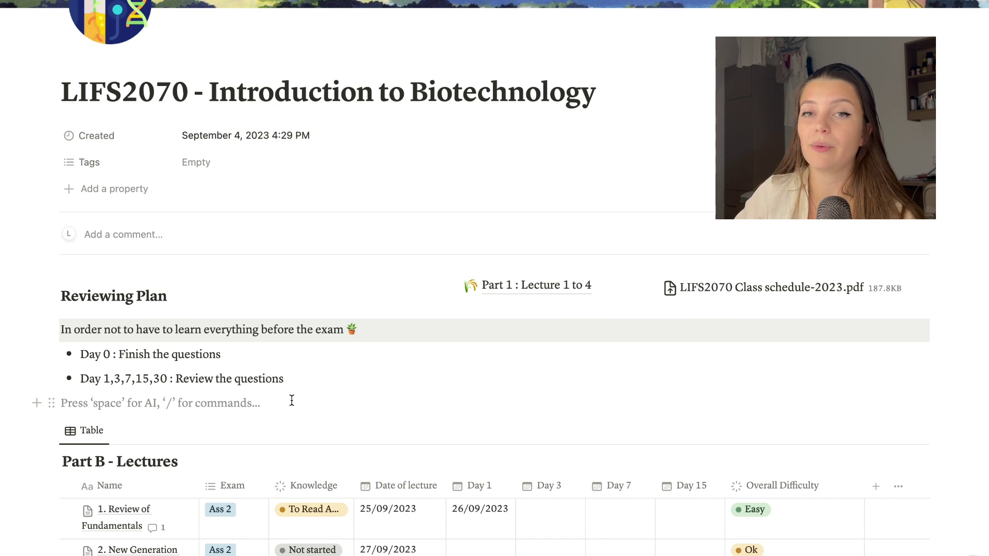
Examine the Part B - Lectures table and the Knowledge status options for 2. New Generation Sequencing.
scroll(288, 371, "down", 2)
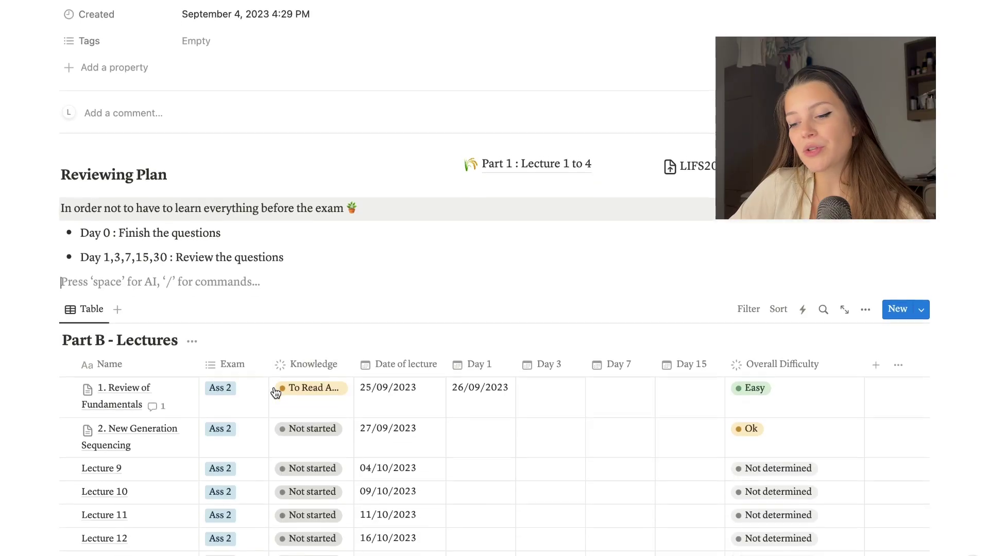
scroll(371, 235, "down", 3)
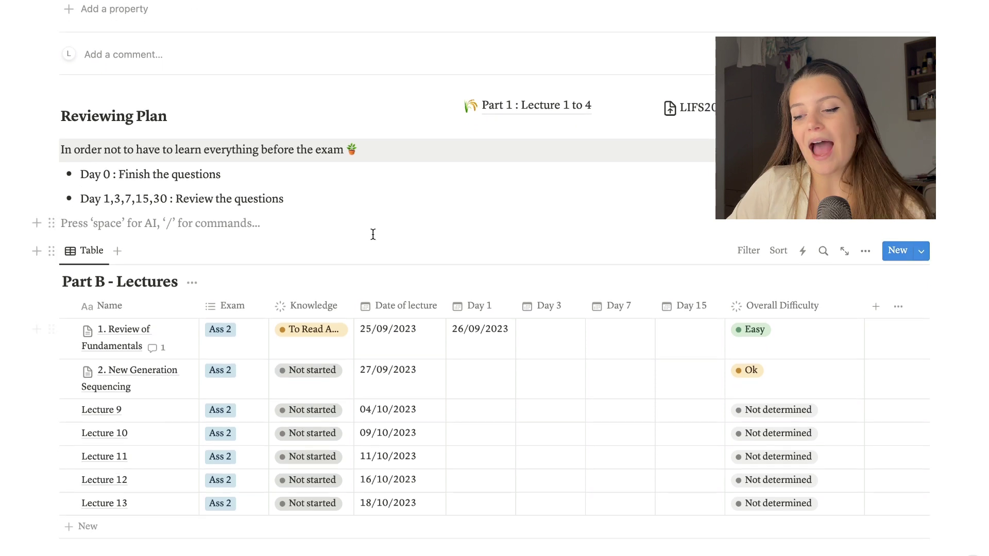
scroll(371, 234, "down", 2)
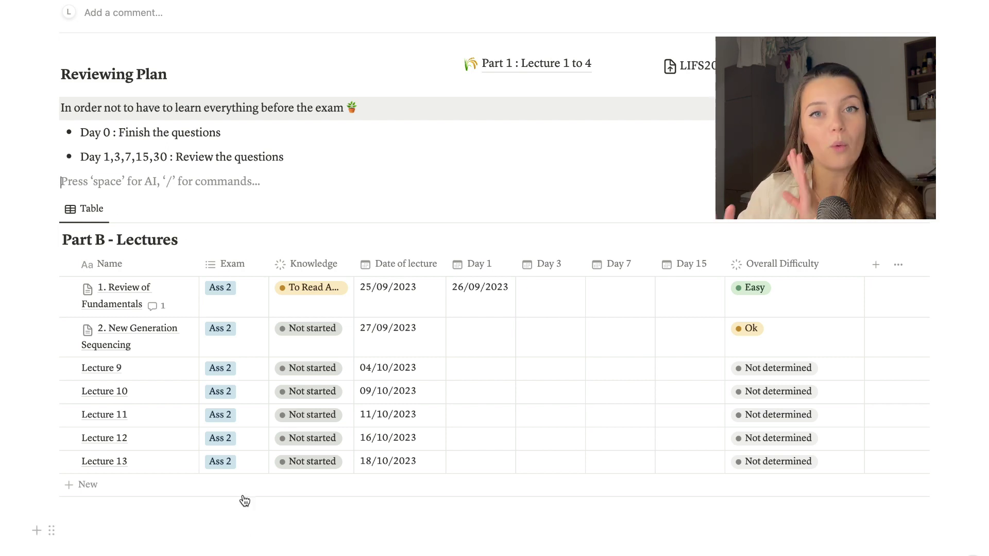
left_click(326, 332)
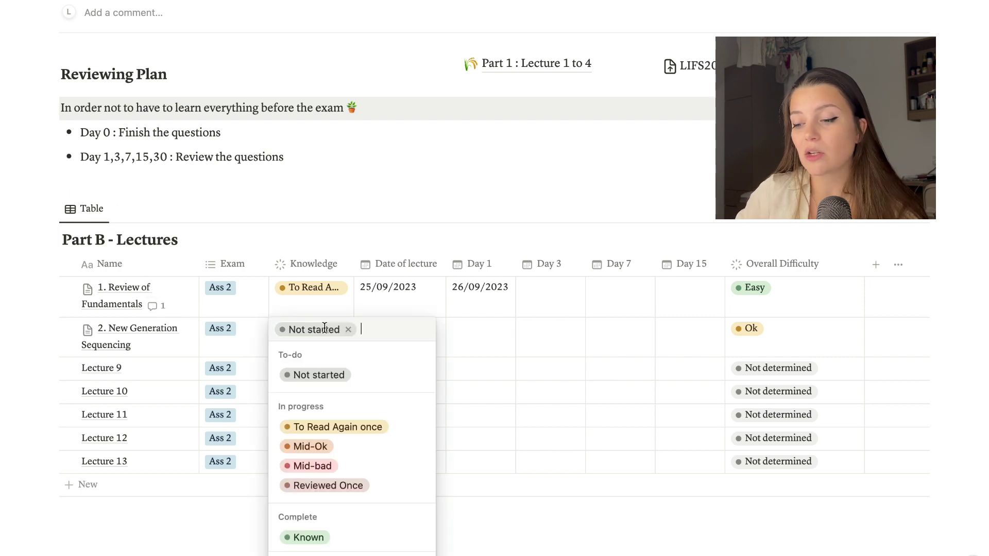
key("Escape")
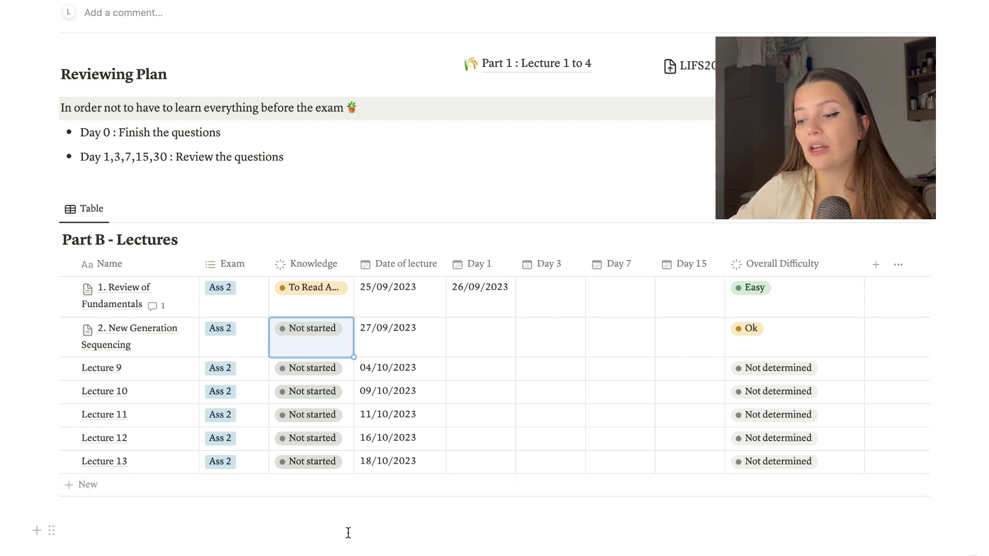
Open the Lecture 9 page and switch it to the serif font and full width.
left_click(170, 369)
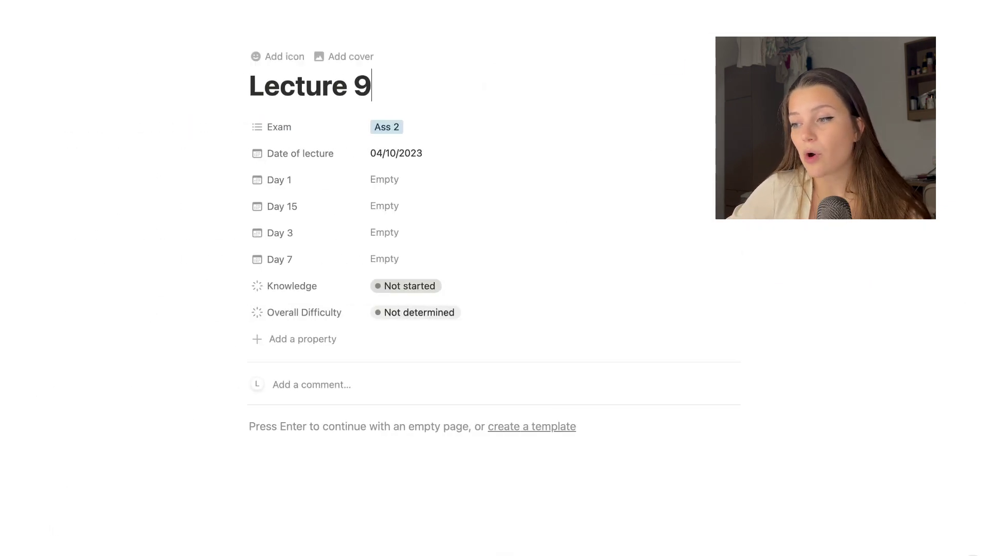
left_click(981, 6)
left_click(904, 30)
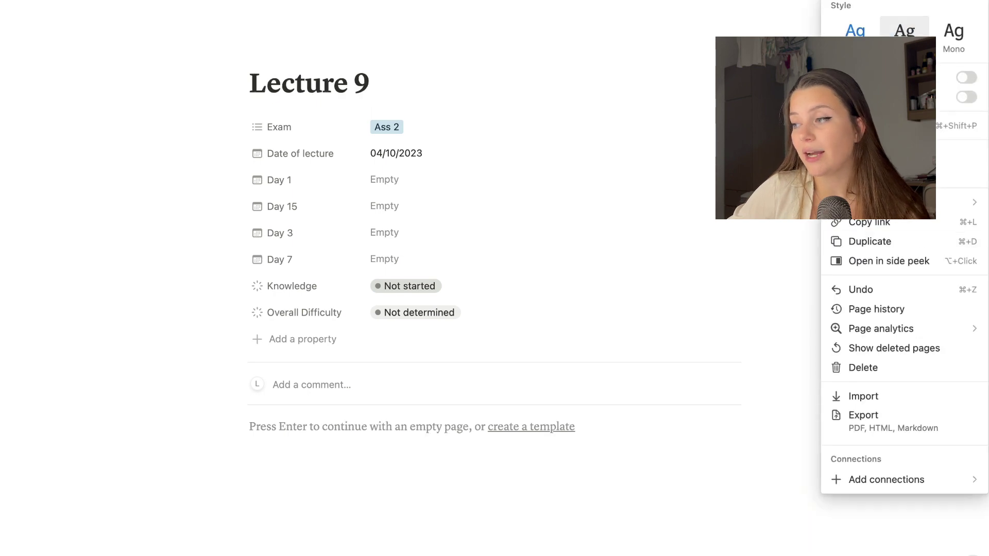
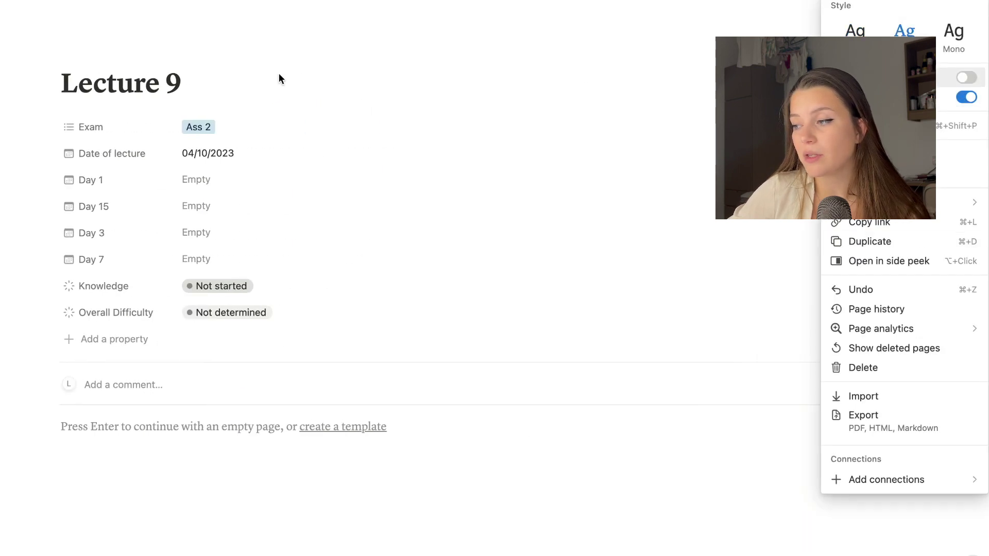
Replace the Lecture 9 page title with "3.".
left_click(232, 88)
left_click_drag(182, 85, 53, 76)
type("3.")
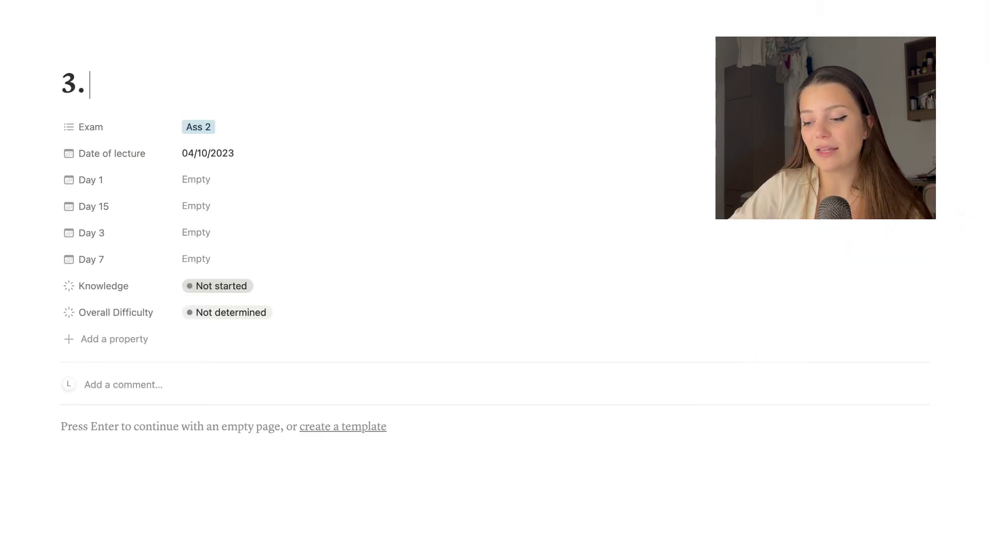
Create a toggle in the page body with the question "What is ." and start a line inside it.
left_click(153, 434)
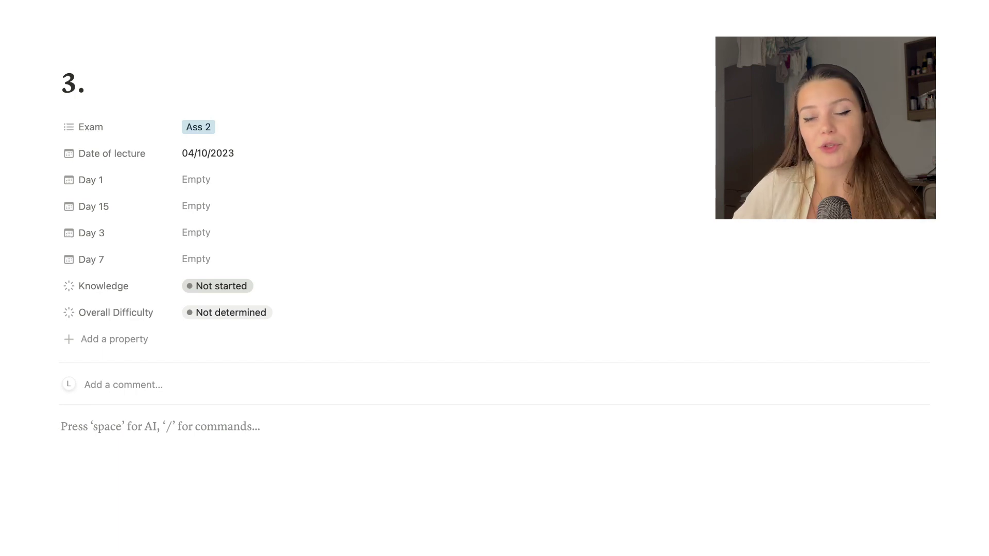
type("/")
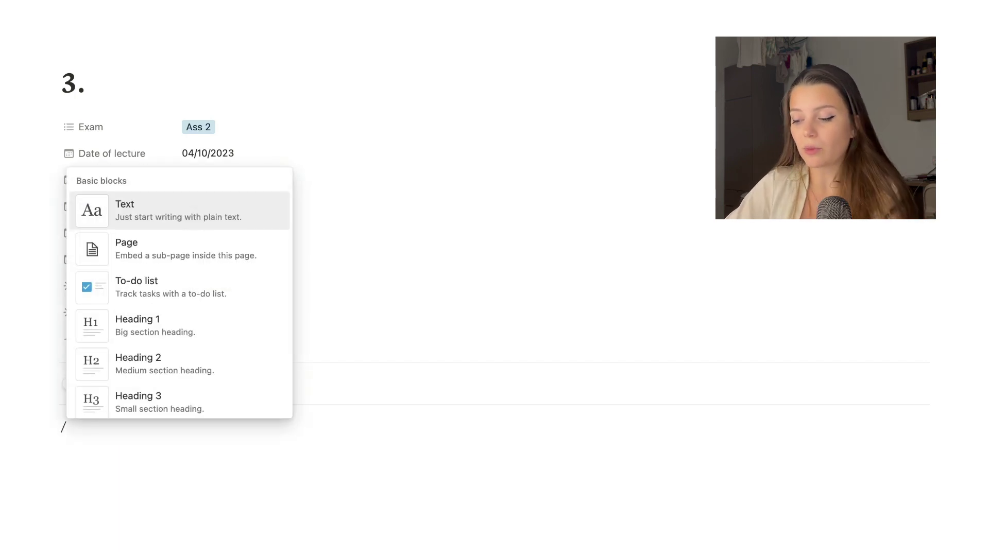
key("BackSpace")
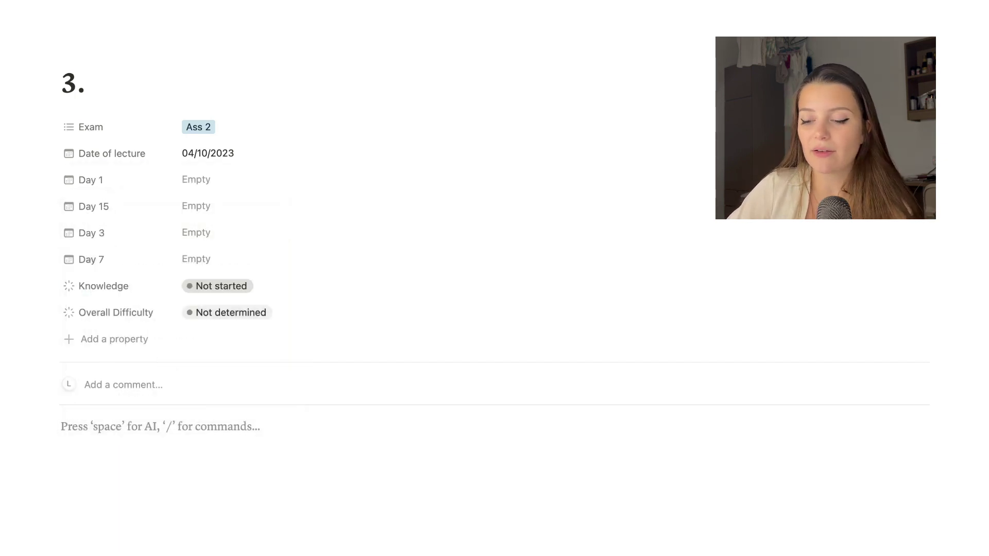
type("> ")
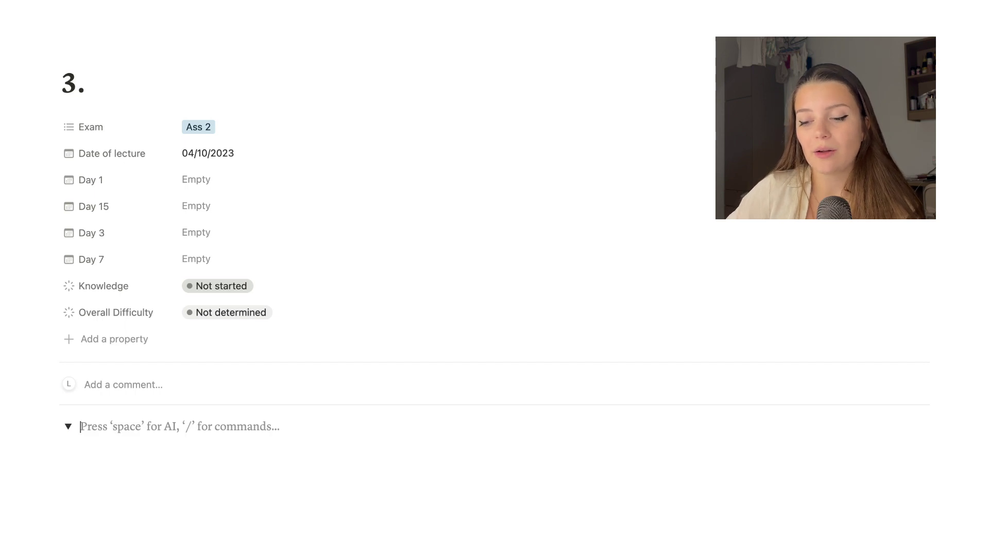
type("What is .")
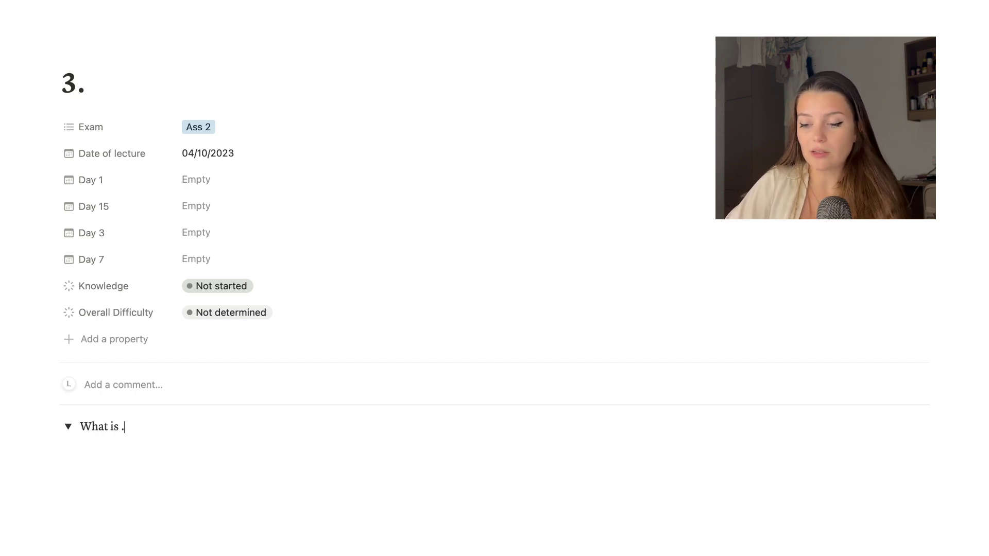
key("Return")
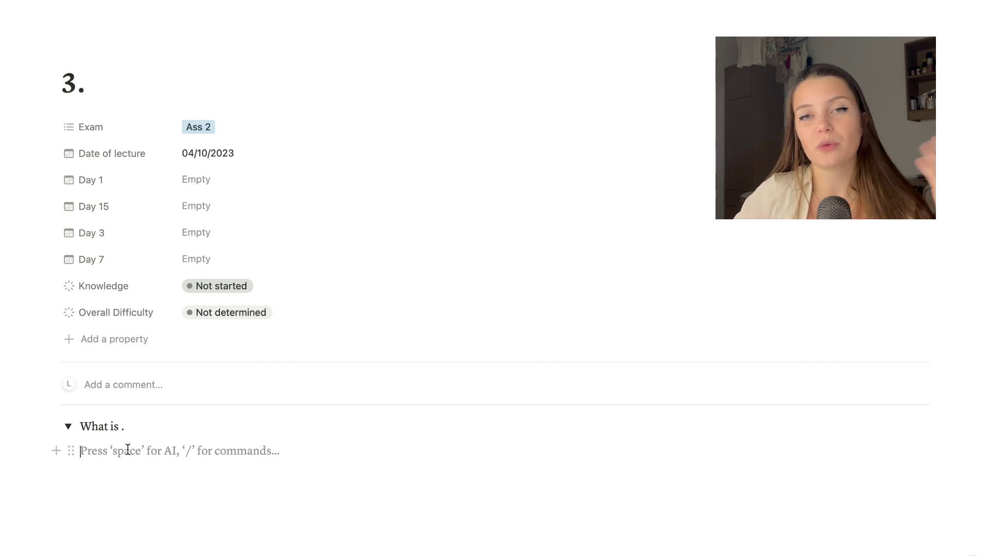
Shorten the toggle's question to "What is" and remove the extra line beneath it.
left_click(68, 427)
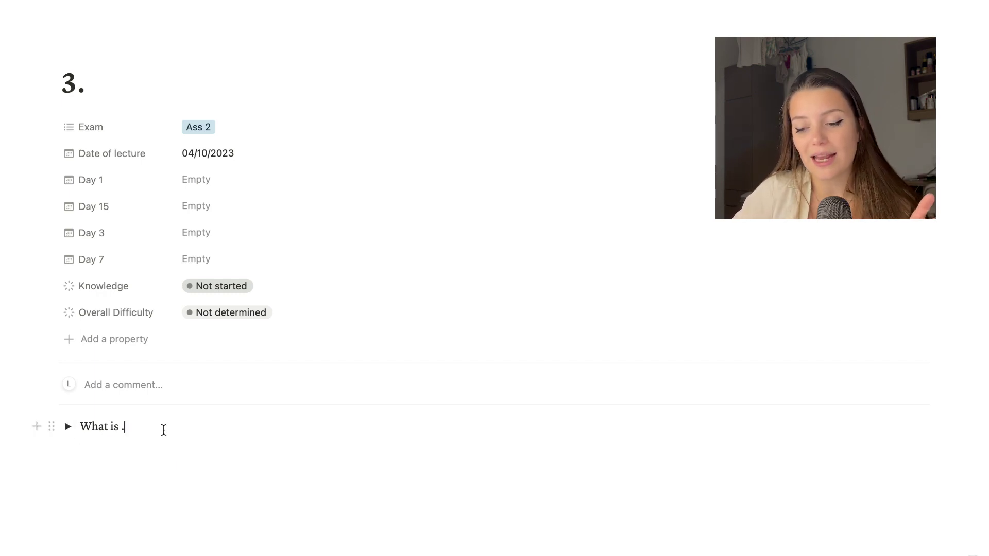
key("Return")
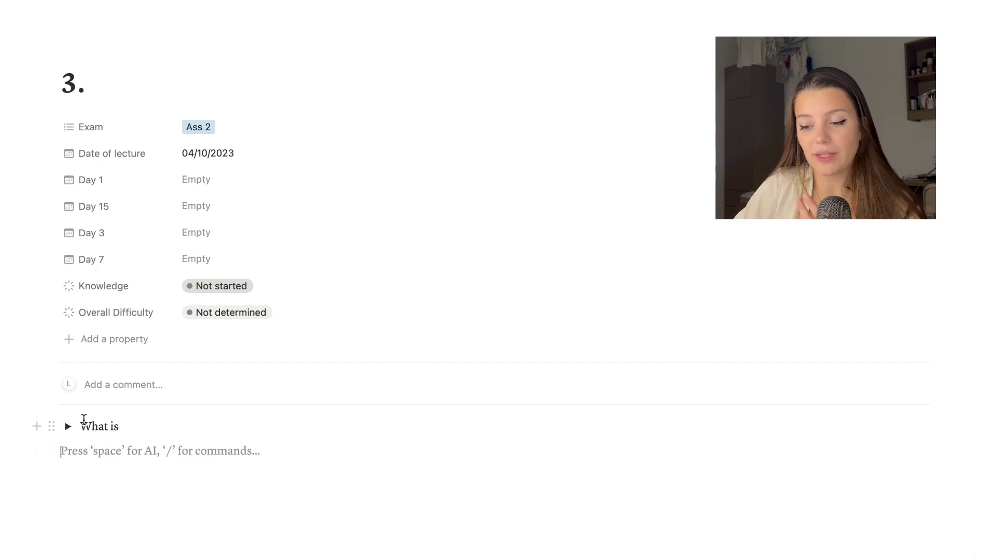
left_click(68, 426)
left_click(108, 451)
key("BackSpace")
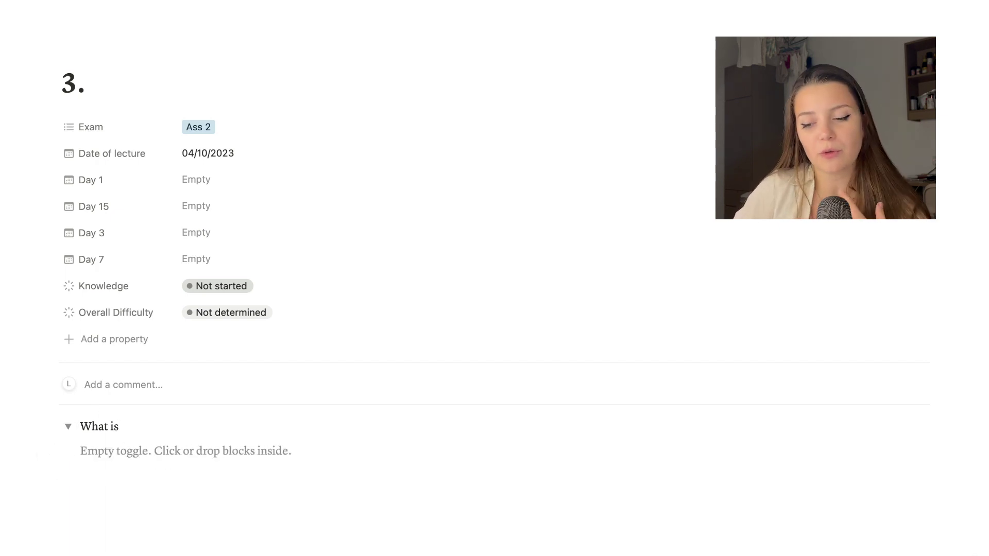
Collapse the first toggle and add a second toggle reading "What is" below it.
left_click(68, 426)
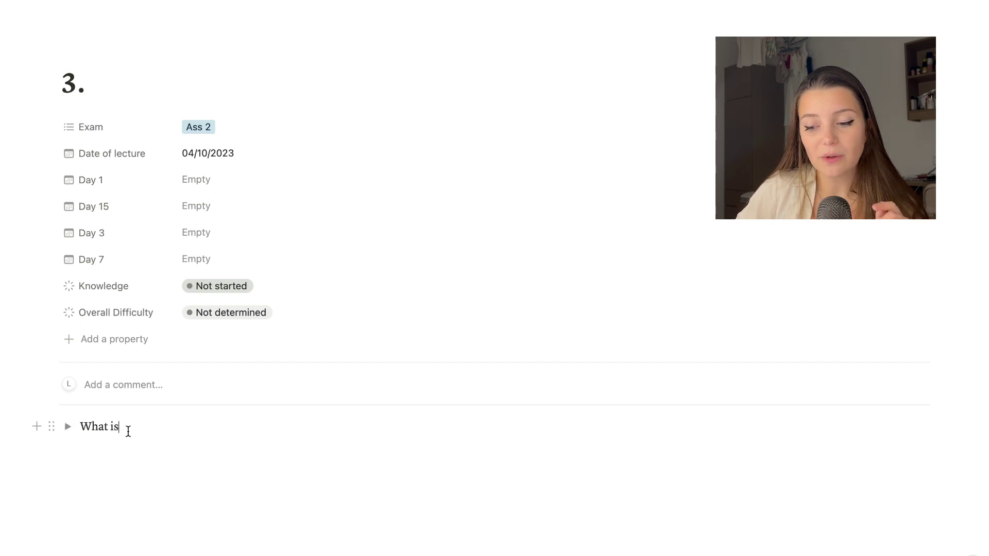
key("Return")
type("What is")
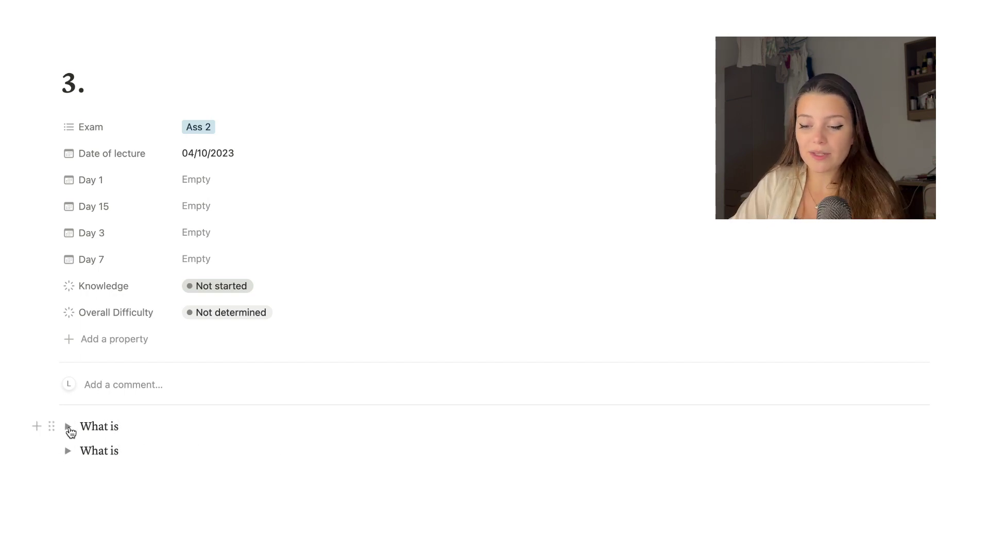
Expand the second toggle, write X inside it as a sample answer, and erase it.
left_click(69, 451)
left_click(96, 474)
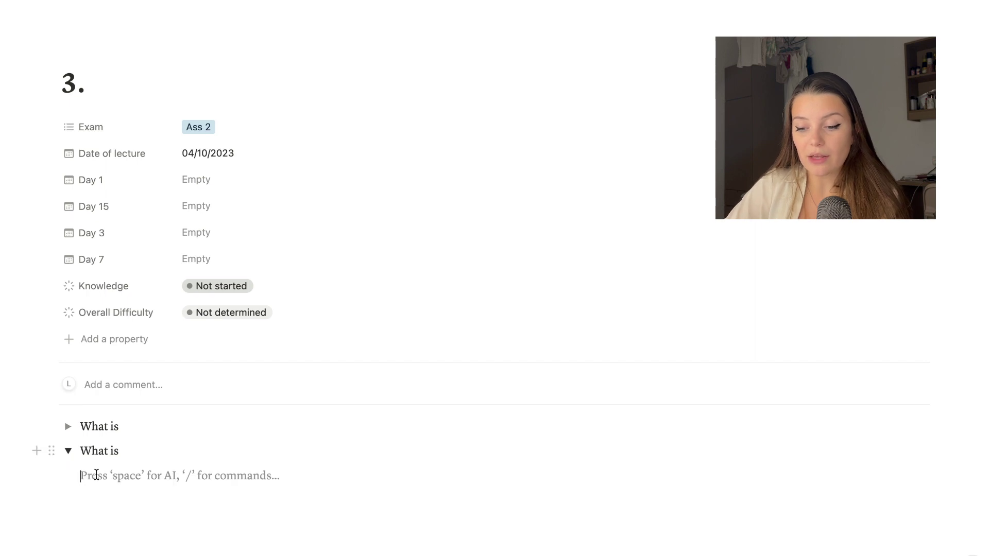
type("X")
key("BackSpace")
key("BackSpace")
key("BackSpace")
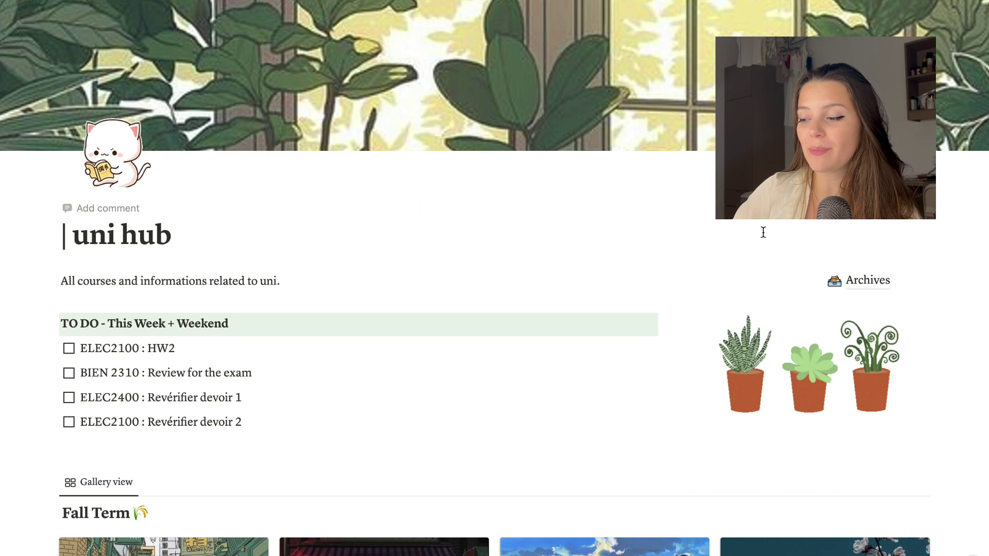
Look over the uni hub page's Fall Term course gallery and the Classes Assignment / Dead lines calendar.
scroll(763, 232, "down", 9)
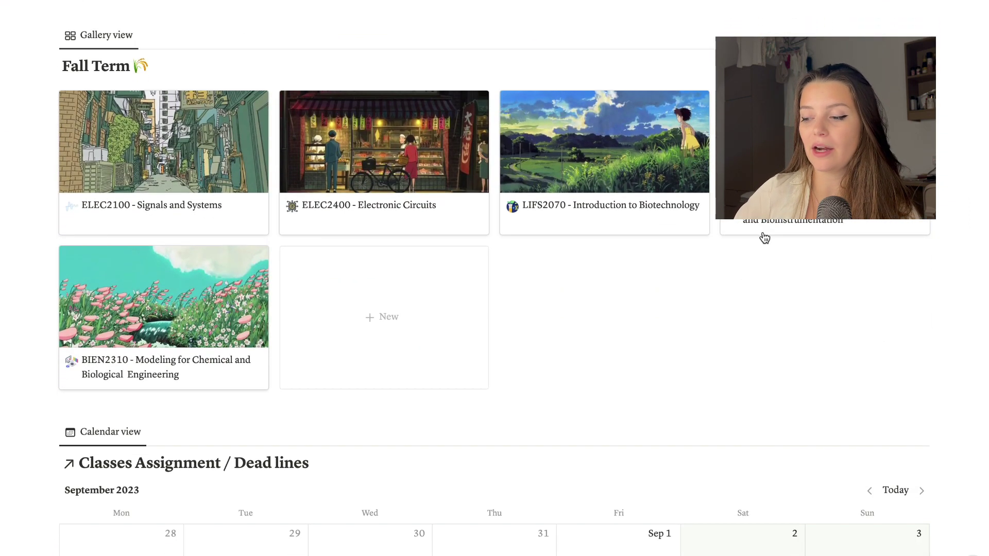
scroll(765, 236, "down", 10)
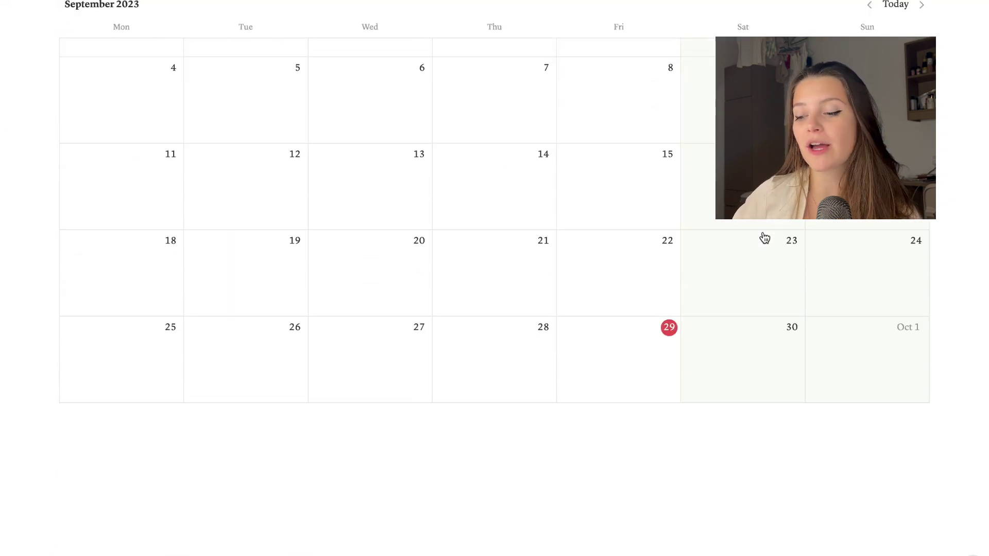
scroll(763, 232, "up", 19)
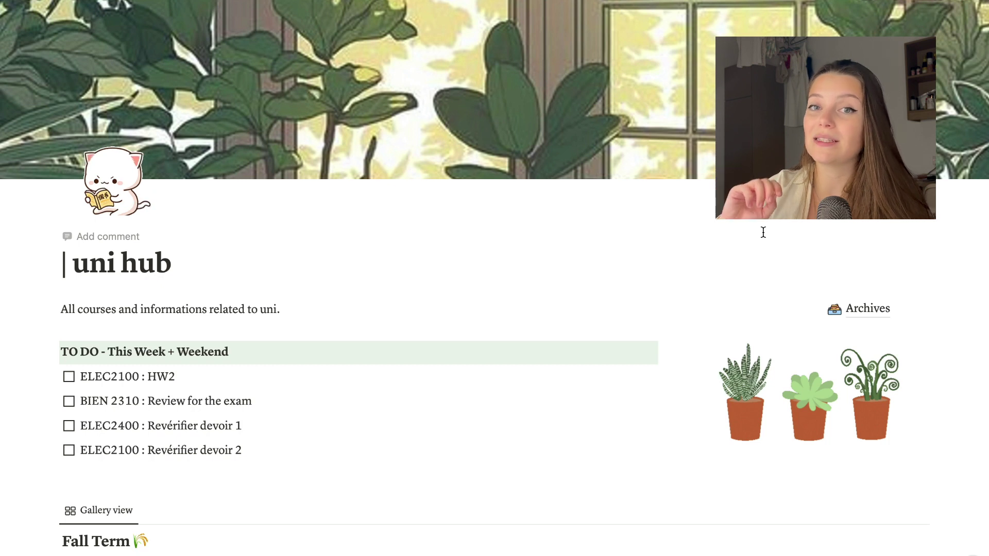
Place a Retrospective Learning heading in its own column beside the plants and narrow the TO DO column.
left_click(812, 309)
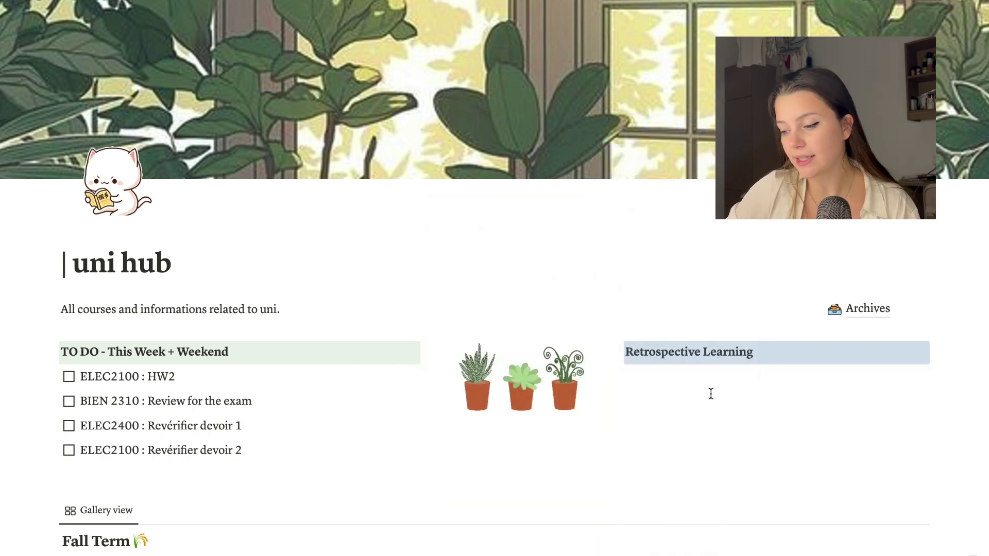
left_click(711, 393)
scroll(690, 483, "down", 3)
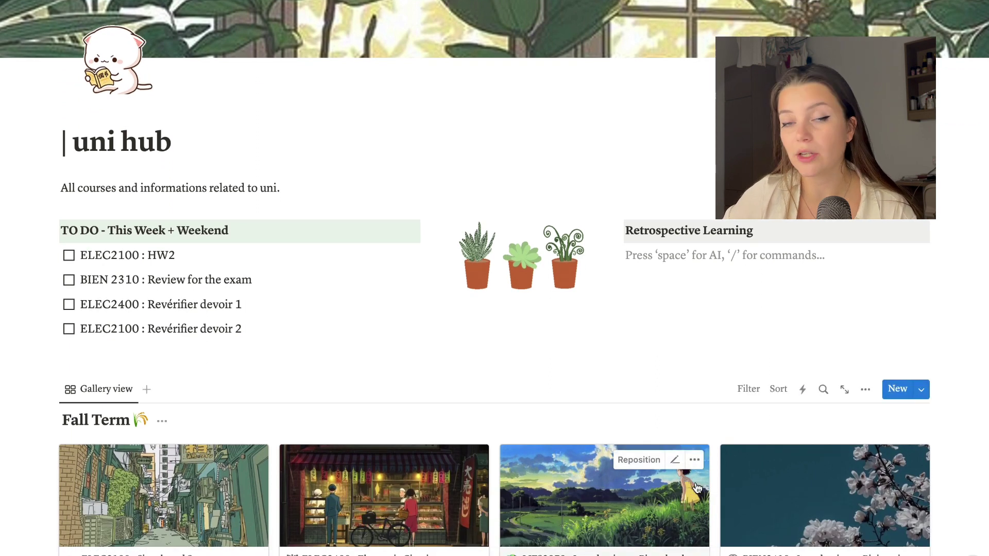
scroll(696, 487, "up", 1)
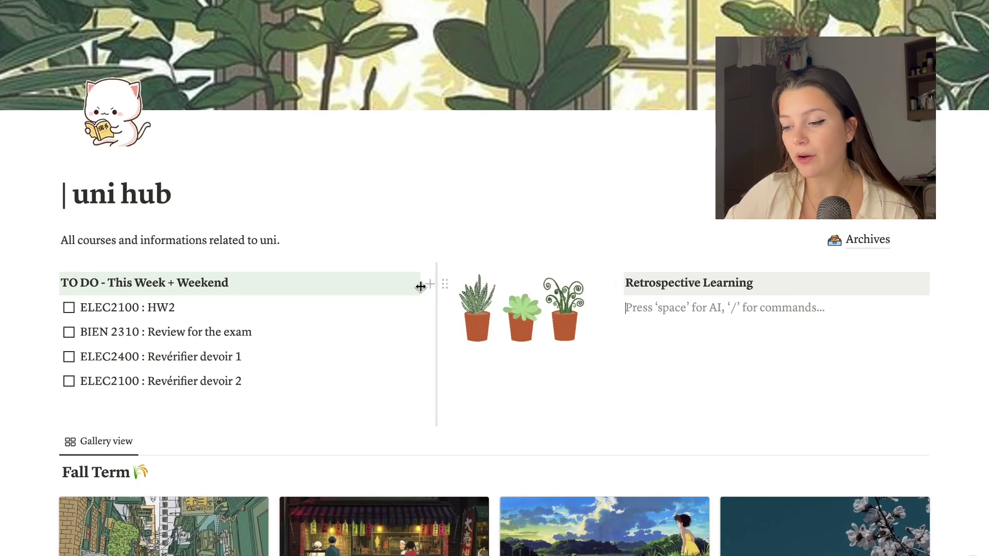
left_click(402, 284)
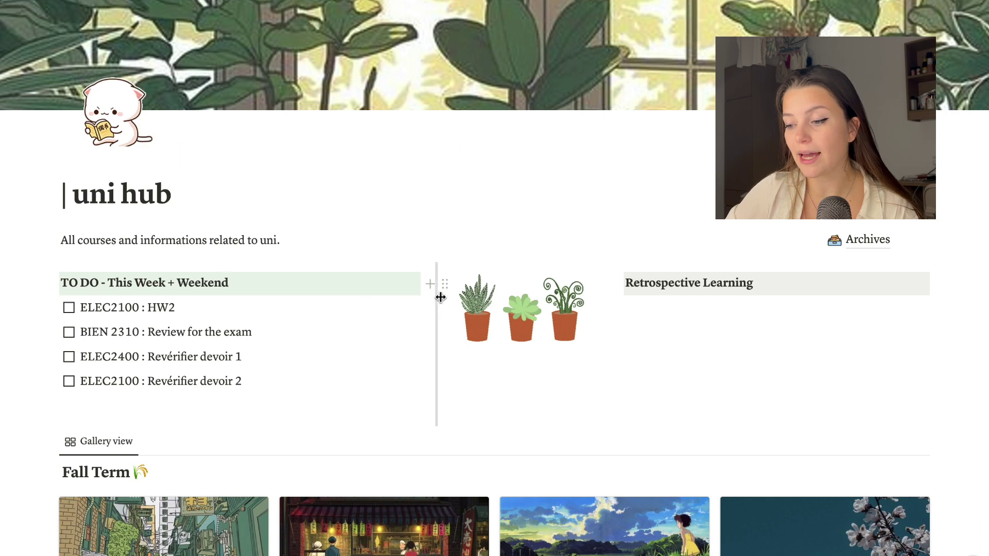
left_click_drag(441, 297, 298, 297)
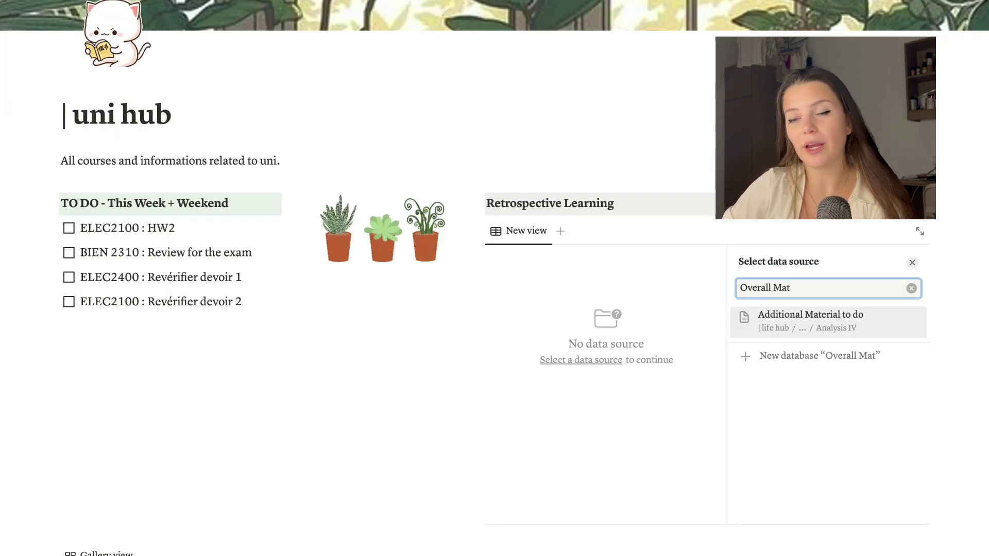
Create a new table database named "Overall Material Retrospective Learning" under the Retrospective Learning heading.
type("erial")
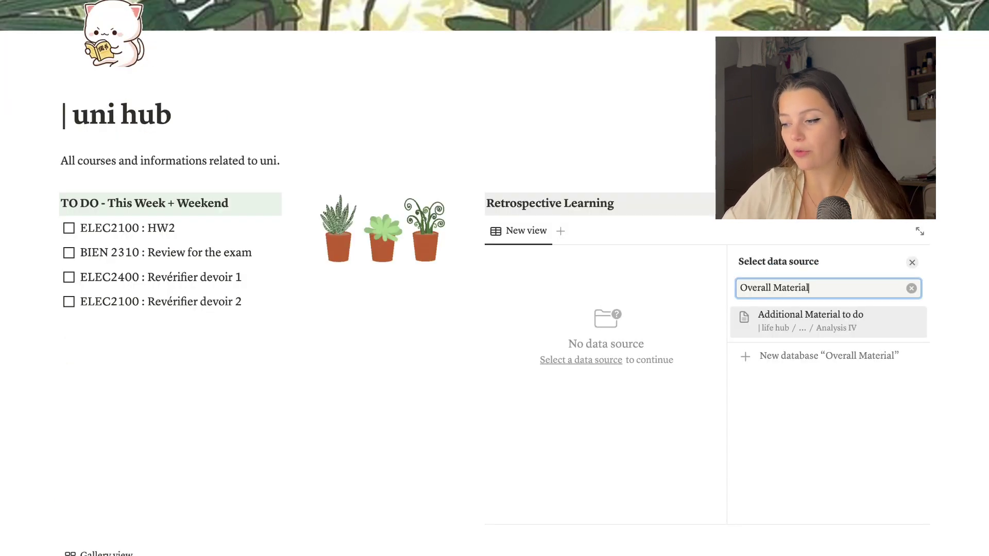
type(" Retrospec")
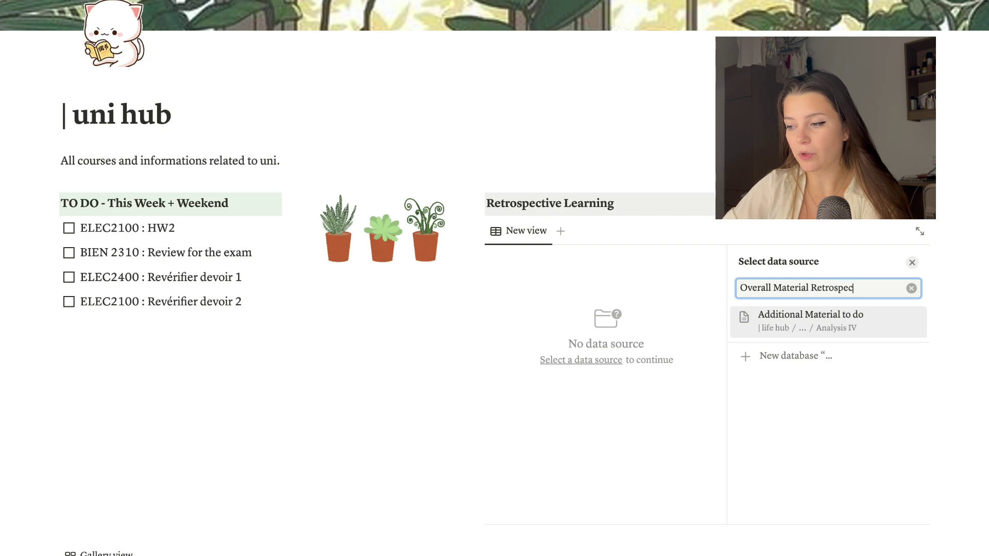
type("tive Learning")
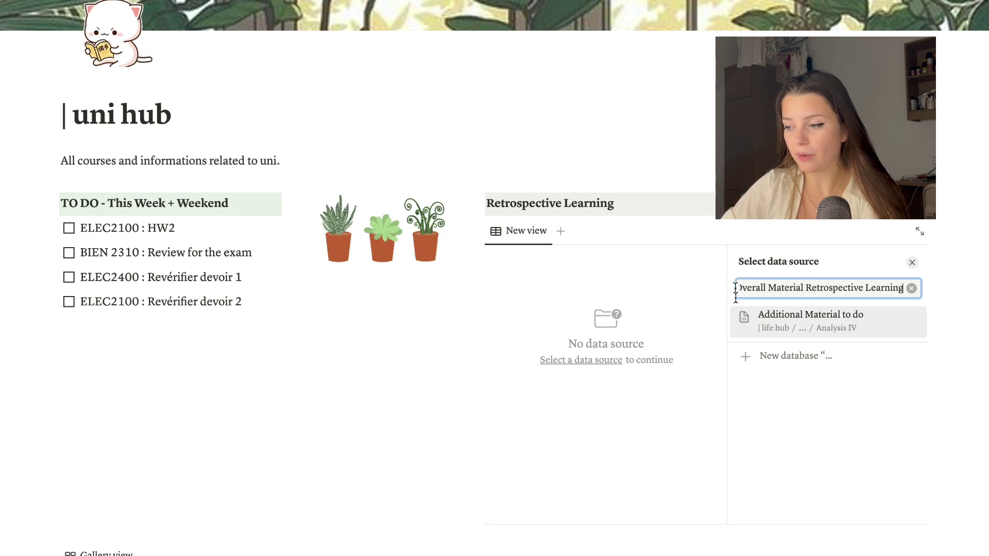
left_click(787, 367)
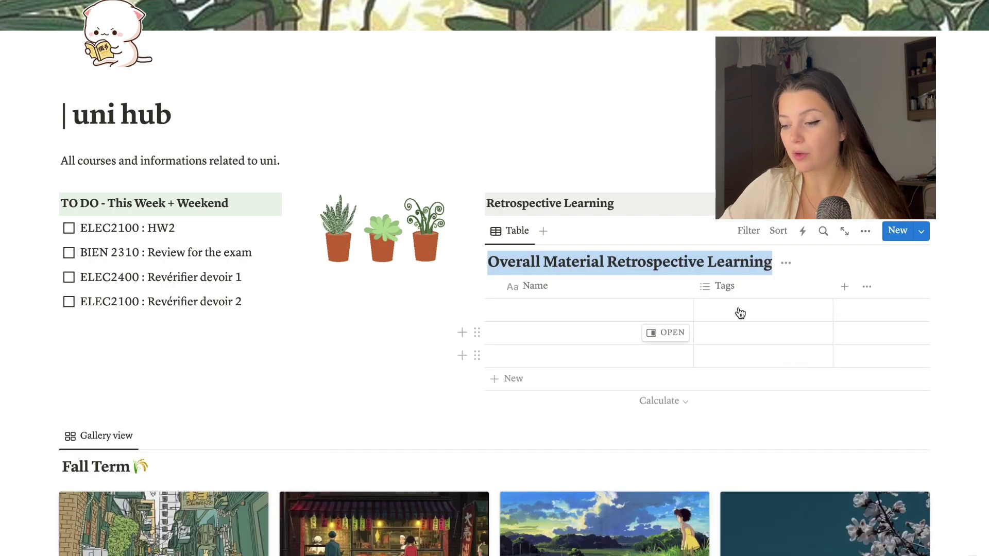
Fill the first two Name cells with links to the ELEC2100 - Signals and Systems and LIFS2070 - Introduction to Biotechnology pages.
left_click(606, 308)
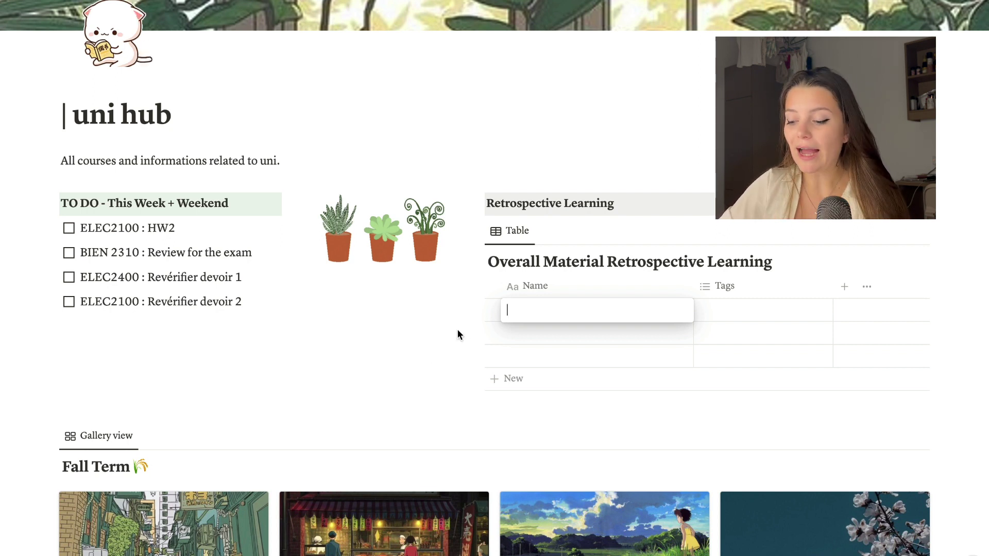
type("@")
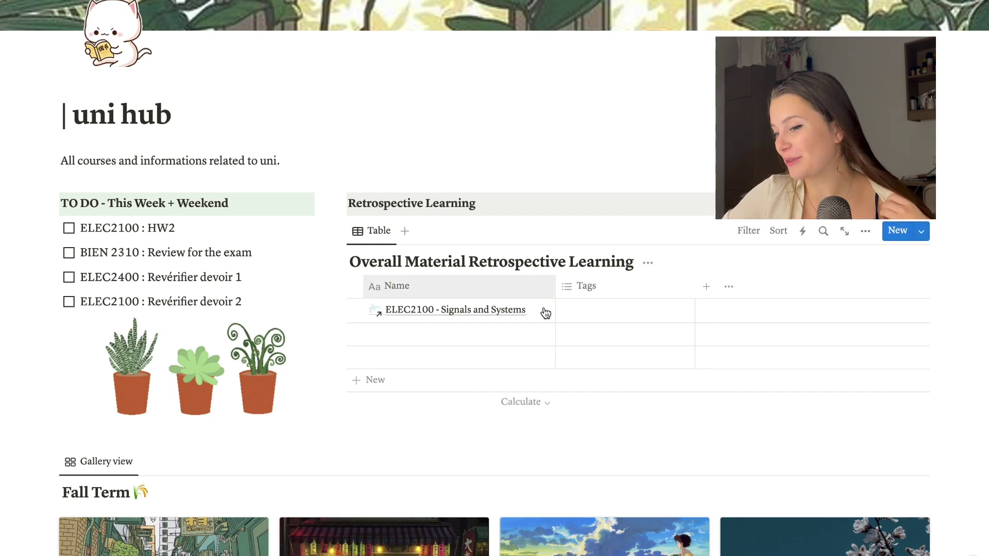
left_click(472, 336)
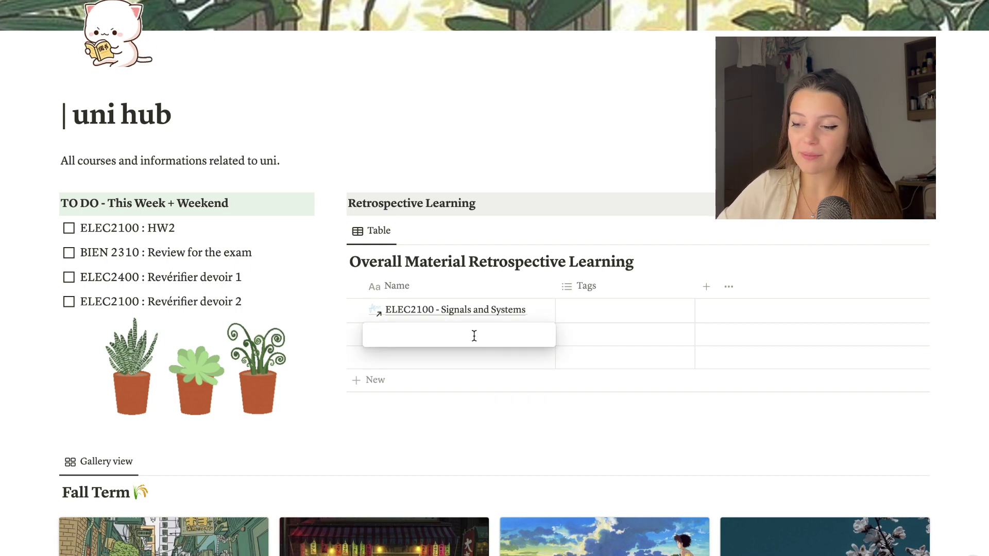
type("@")
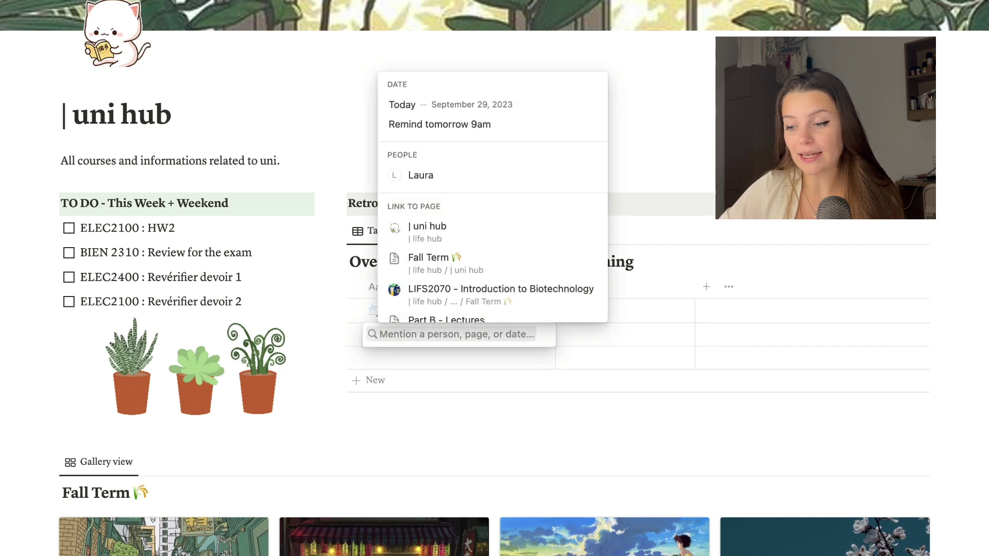
left_click(501, 289)
key("Escape")
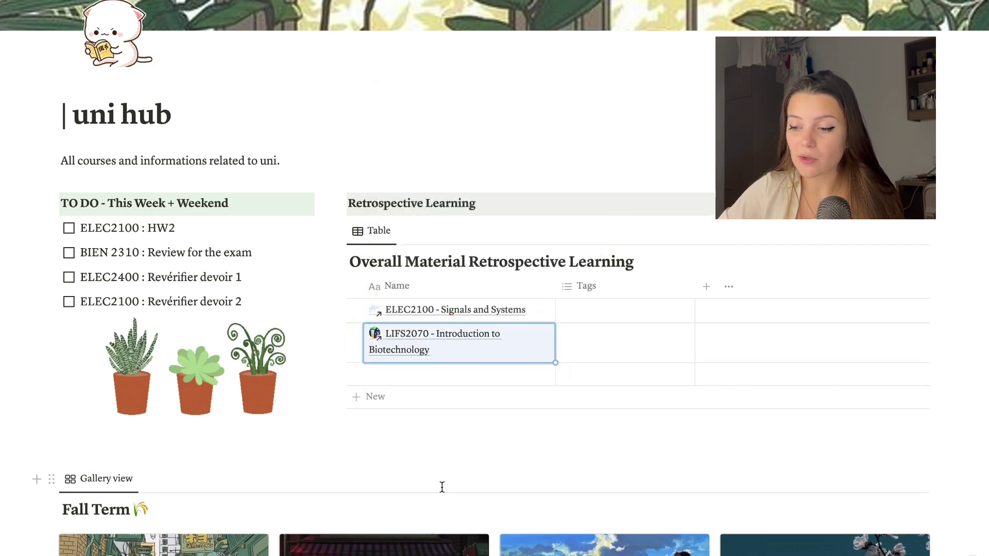
Narrow the Tags column, add a status property named Difficulty, and set it to Easy for the LIFS2070 row.
scroll(504, 343, "down", 3)
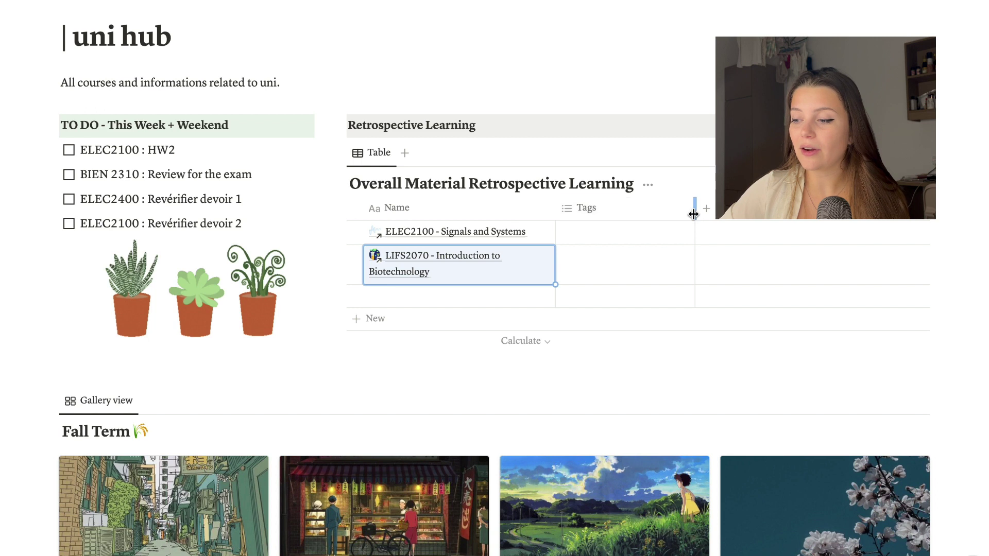
left_click_drag(693, 209, 653, 218)
left_click(665, 213)
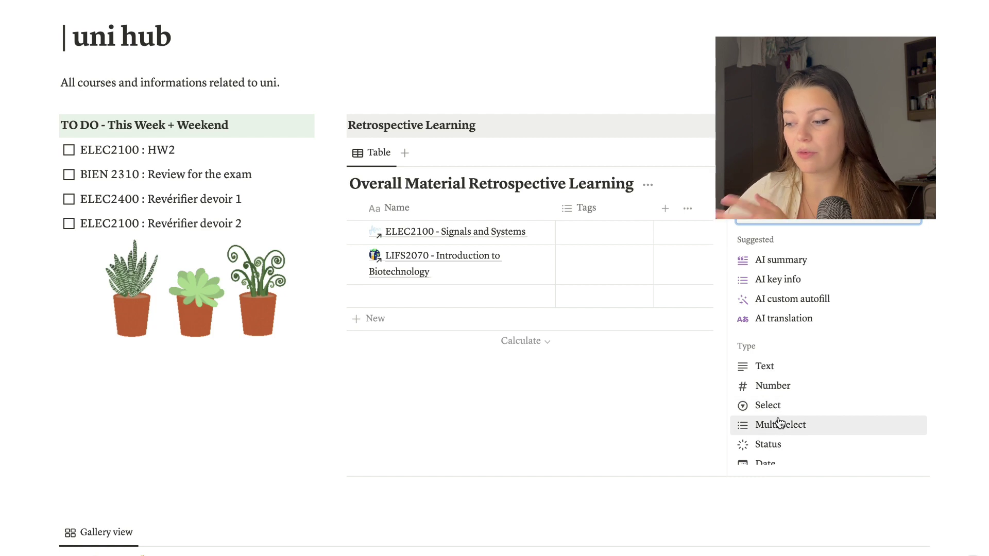
scroll(778, 407, "down", 2)
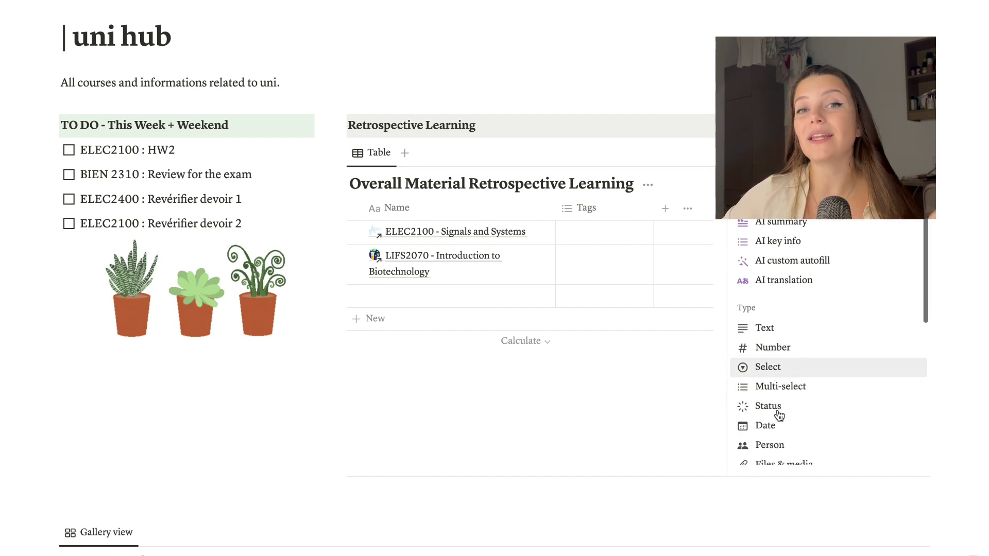
left_click(777, 405)
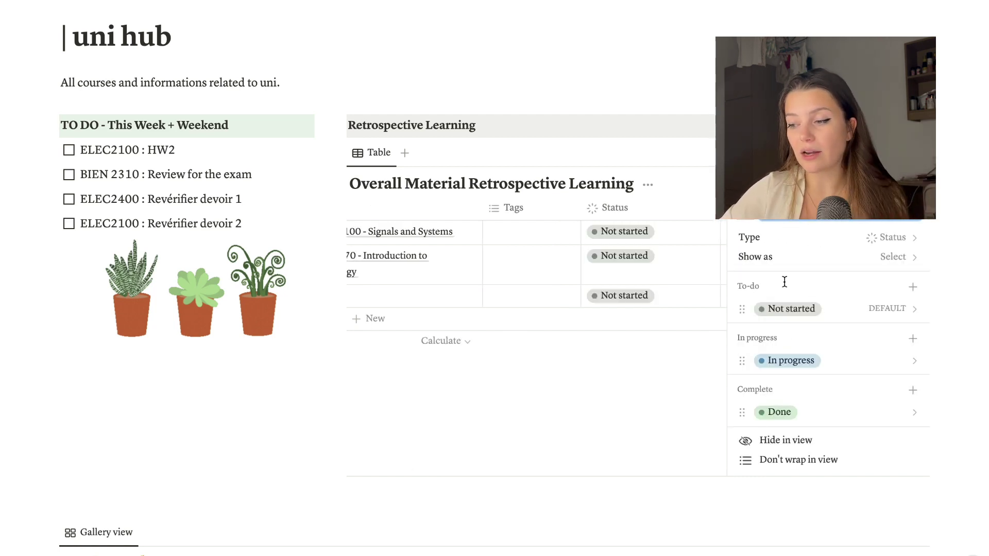
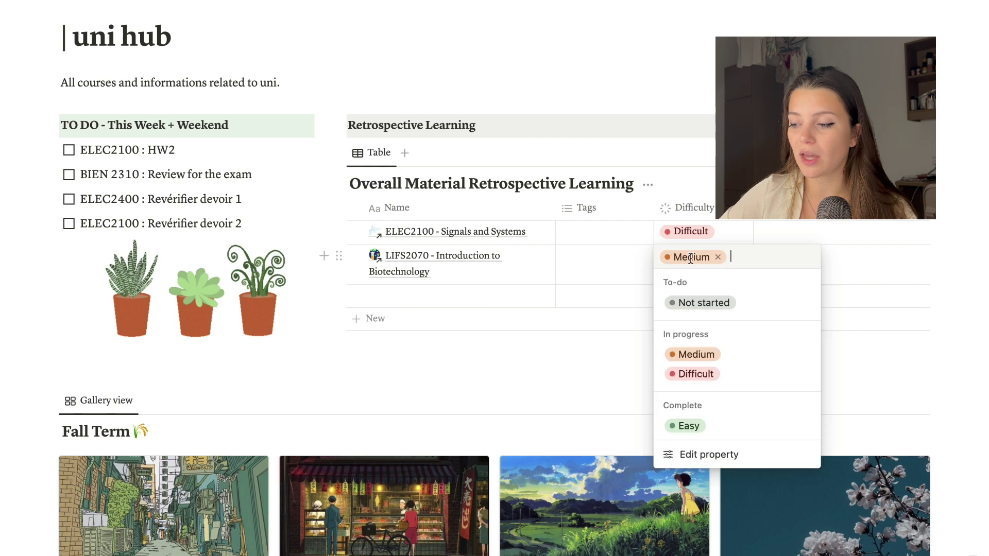
left_click(685, 424)
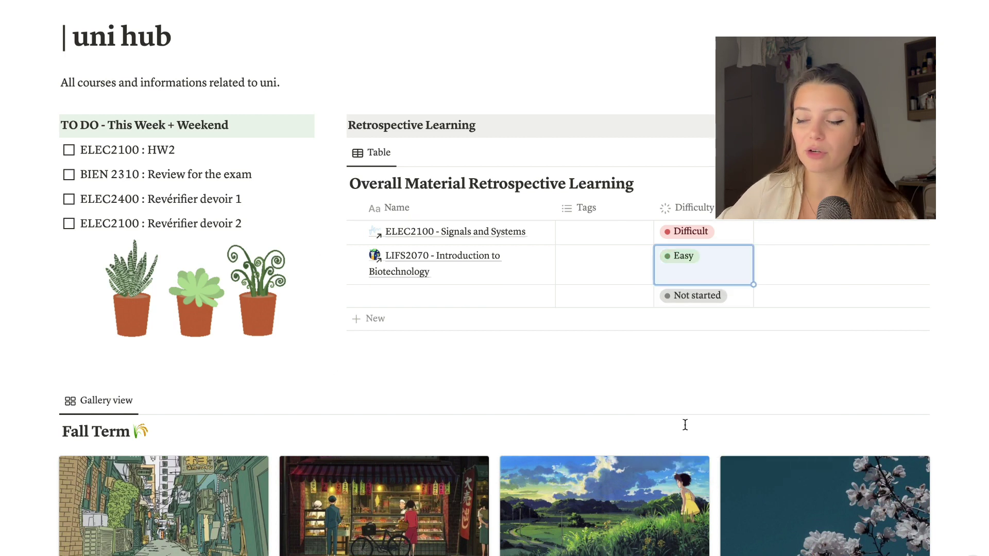
Narrow the Tags column further and create the tag options "To review" and "AssignmentDue" from the ELEC2100 row.
left_click_drag(653, 211, 634, 211)
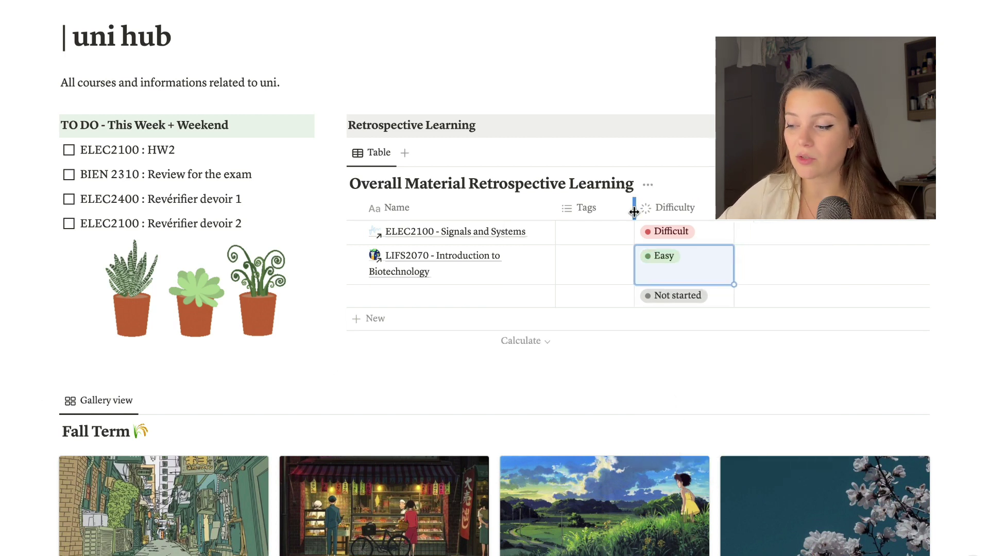
left_click(585, 231)
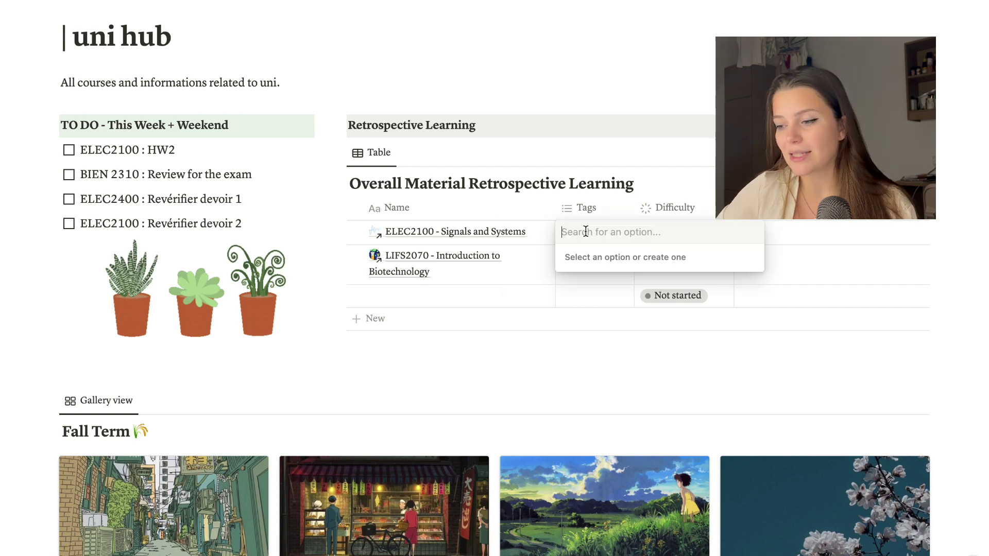
type("T")
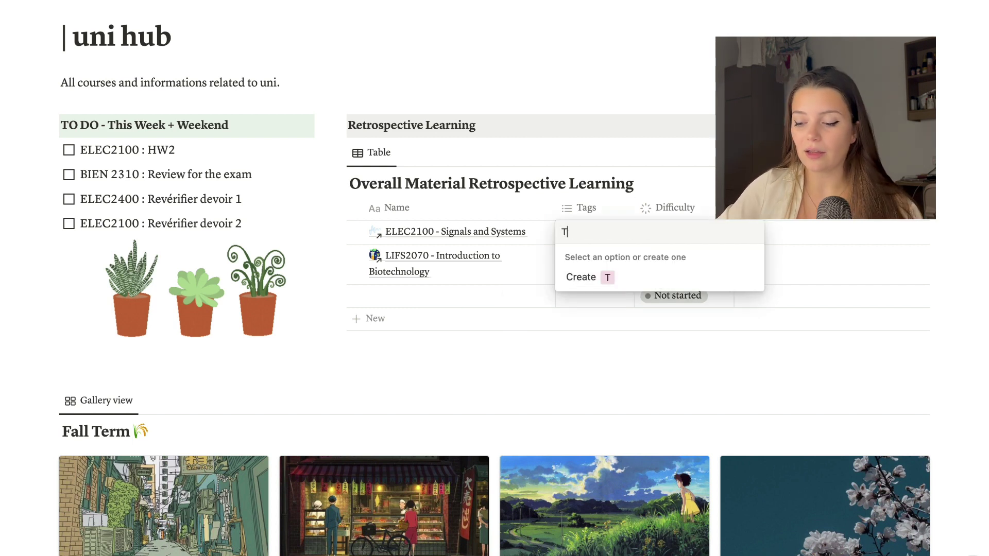
type("o review")
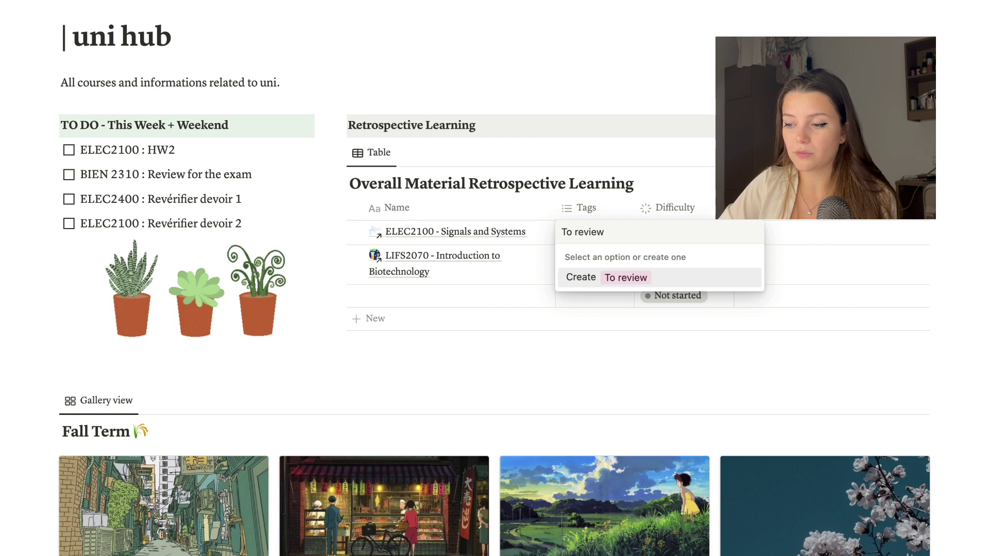
key("Return")
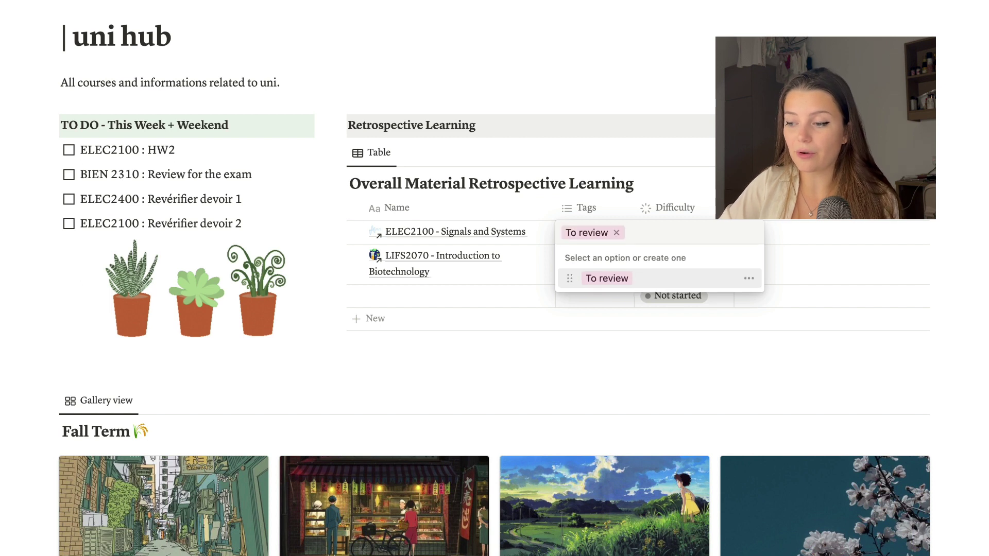
type("AssignmentDue")
key("Return")
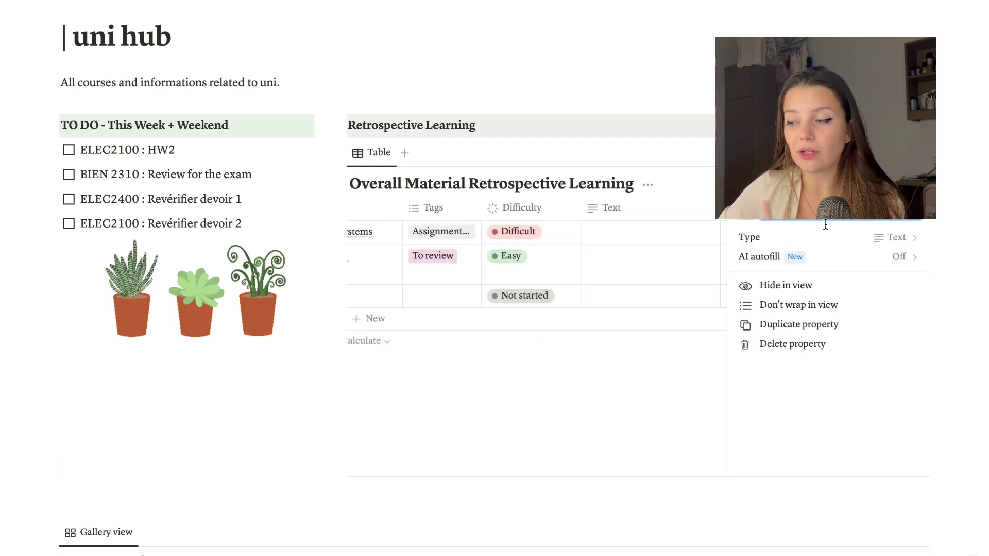
Finish adding the What To Review text property and enter "— characteristics signals" in it for the ELEC2100 row.
key("Escape")
left_click(803, 239)
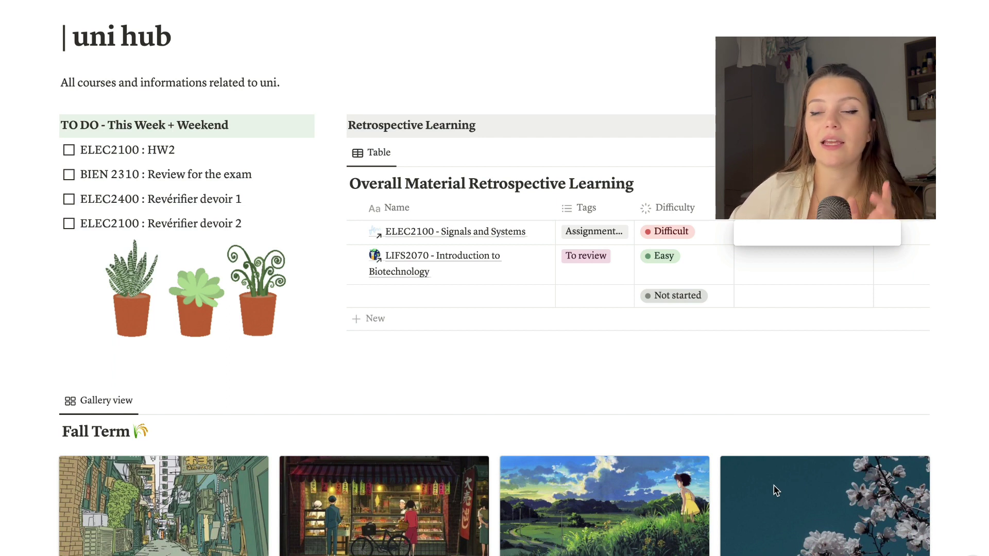
type("— character")
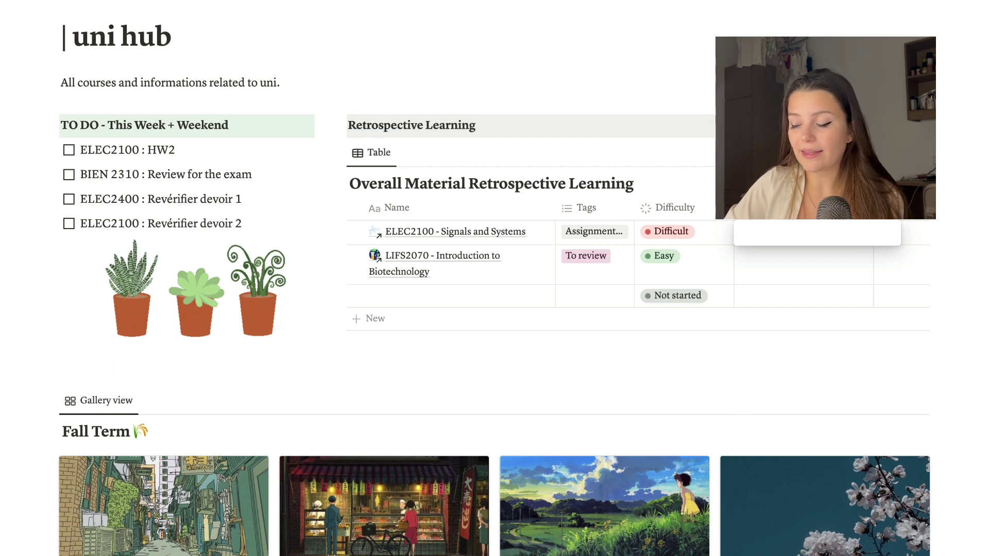
type("istics sgi")
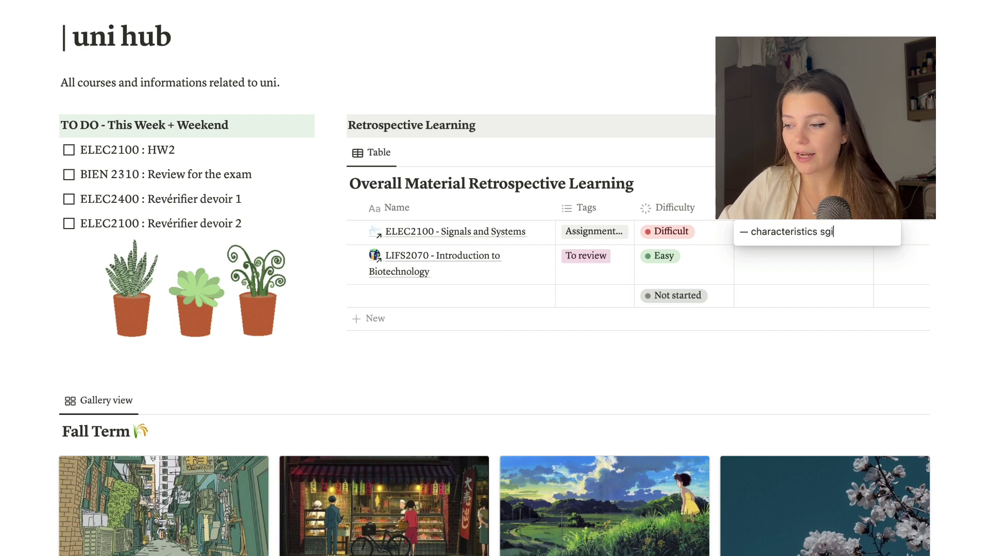
key("BackSpace")
key("BackSpace")
type("ignals")
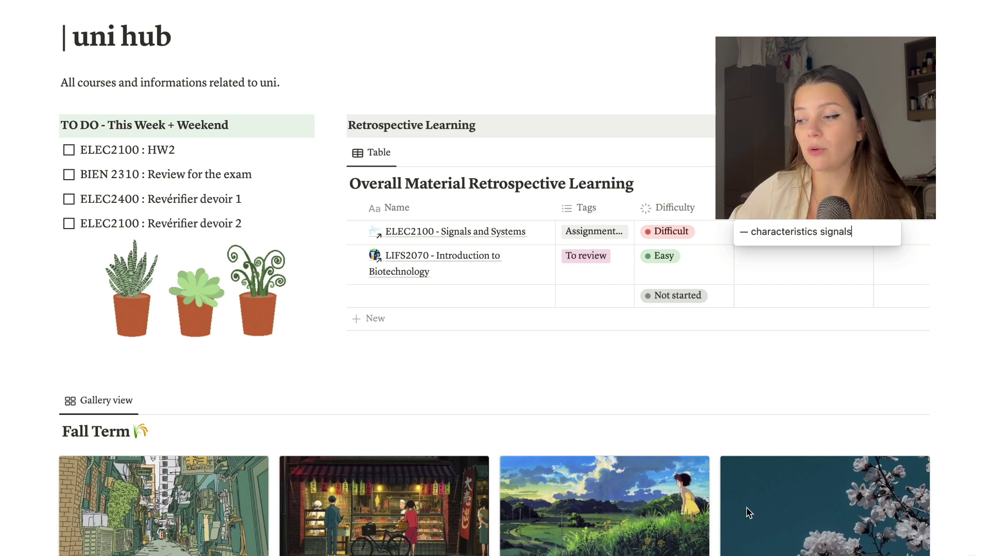
key("Escape")
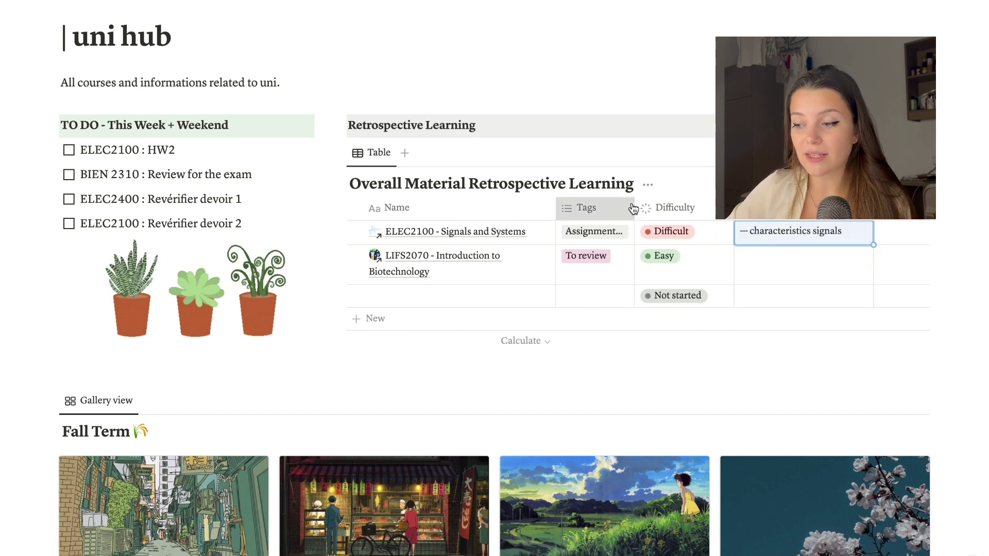
Widen the Tags column so that the AssignmentDue tag fits in full.
left_click(629, 207)
left_click(514, 382)
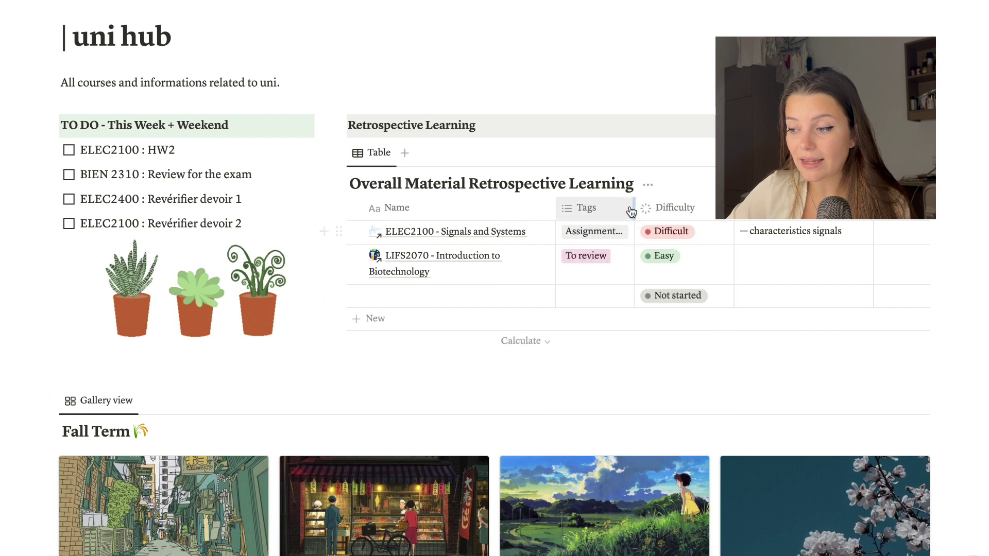
scroll(575, 289, "up", 5)
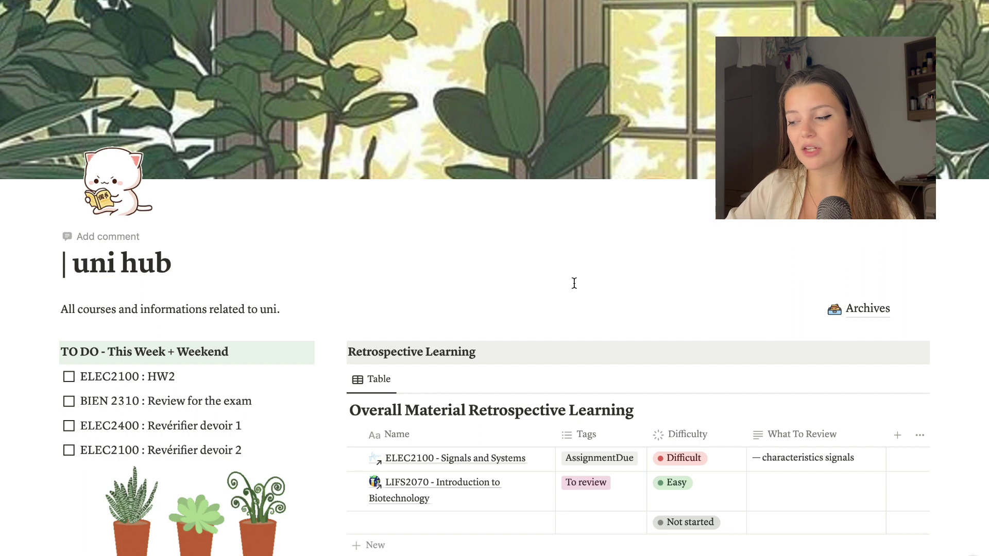
scroll(578, 281, "down", 4)
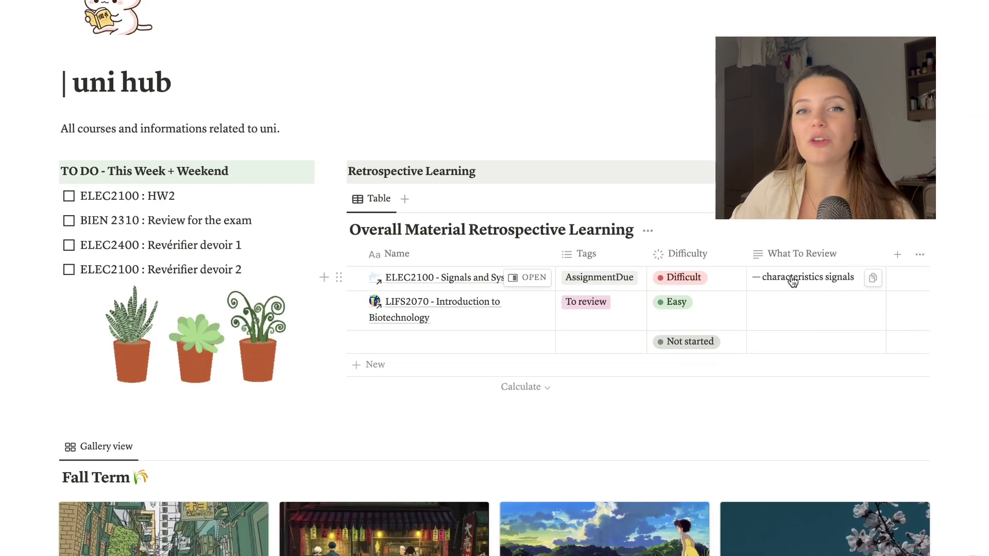
left_click(819, 276)
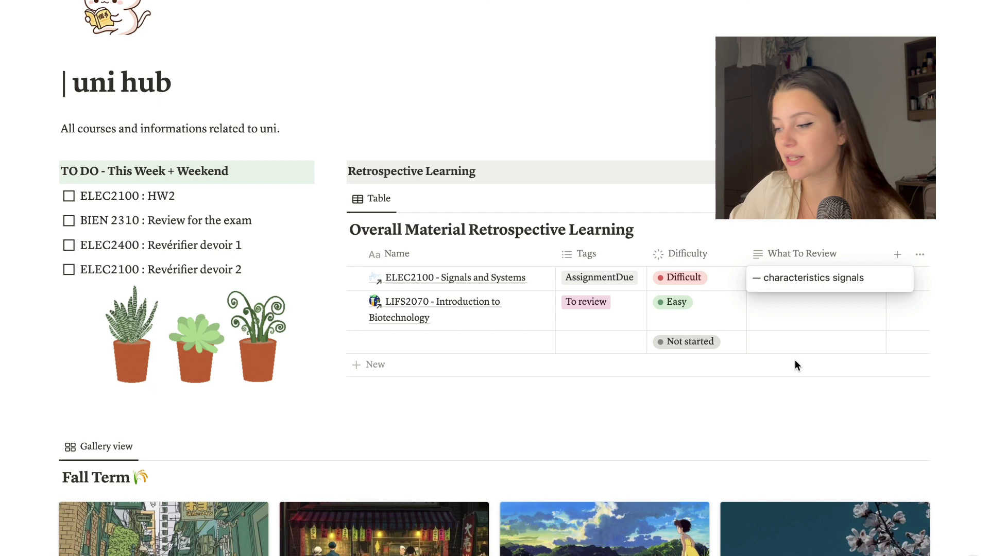
key("Escape")
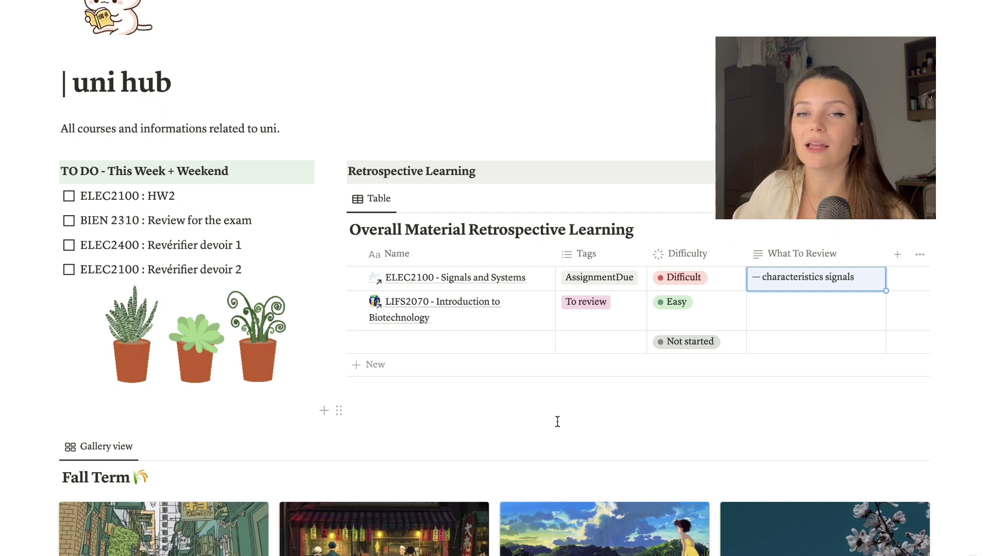
left_click(553, 436)
scroll(551, 437, "up", 1)
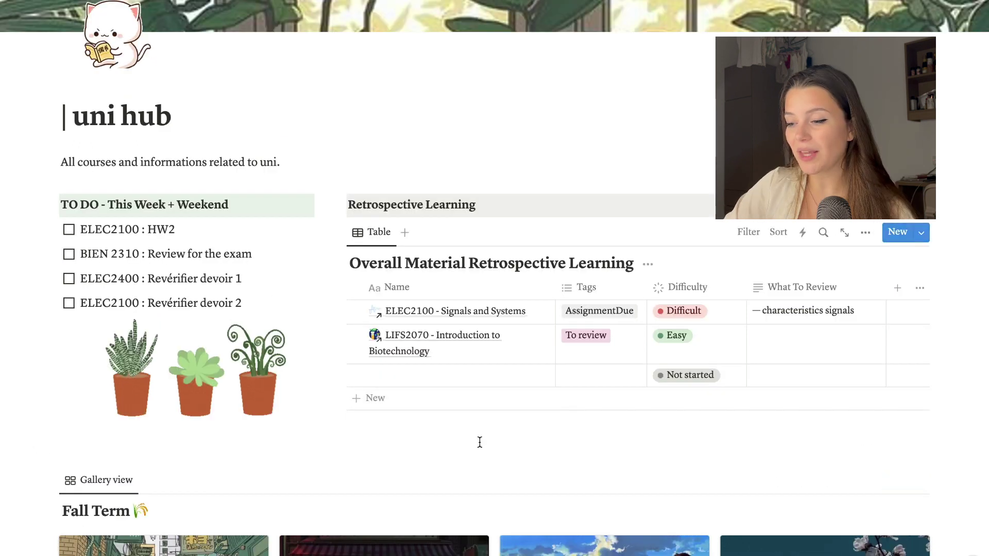
Add the ELEC2400, BIEN2310 and BIEN3410 courses to the table, tagging ELEC2400 as AssignmentDue and BIEN2310 as Midterm Soon.
left_click(481, 379)
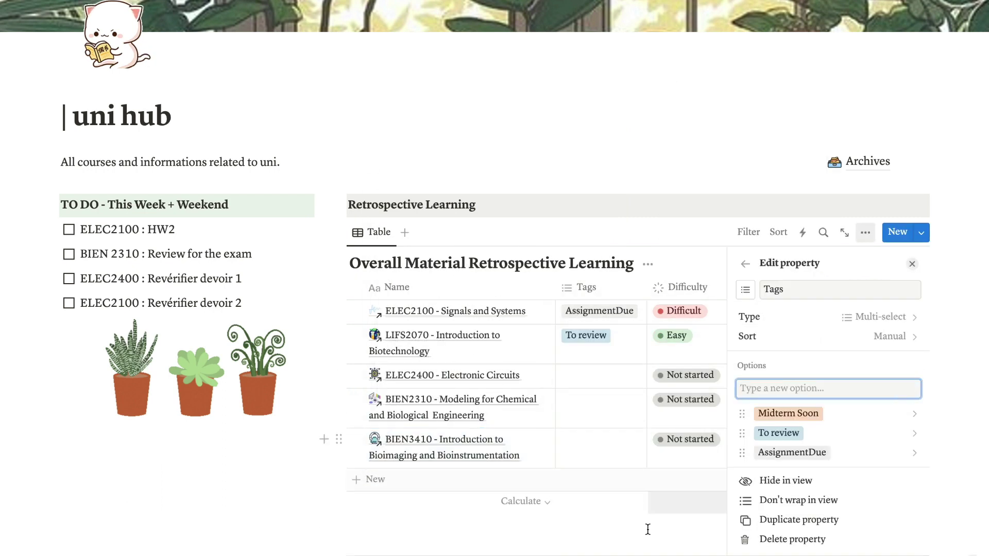
left_click(648, 529)
left_click(600, 375)
left_click(596, 456)
left_click(600, 400)
left_click(596, 443)
Enter the review notes "— write and sort all definitions" for BIEN3410 and "— Re-read the assignment before submission" for ELEC2400.
left_click(801, 438)
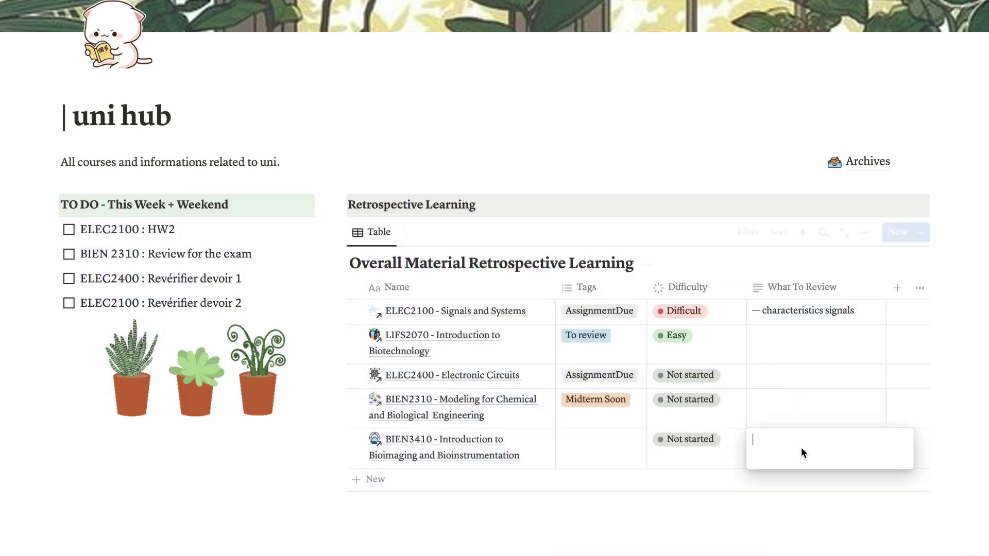
type("rite and sort all definitions")
left_click(816, 381)
type("— Re-read the assignment before submission")
Set the ELEC2400 difficulty to Medium and enter the review note "— Prepare for exam" for BIEN2310.
left_click(686, 375)
left_click(691, 250)
left_click(816, 412)
type("— Prepare for exam")
key("Escape")
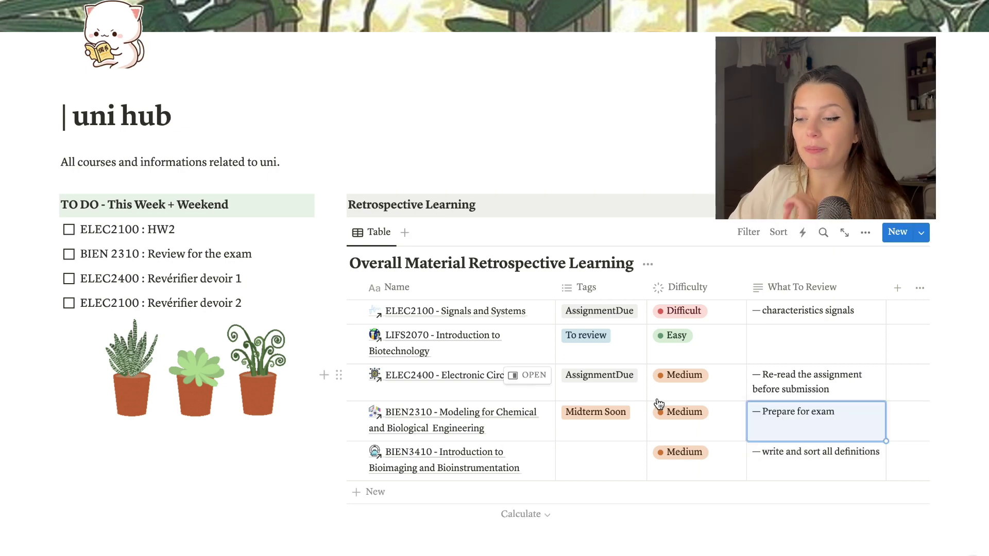
left_click(585, 287)
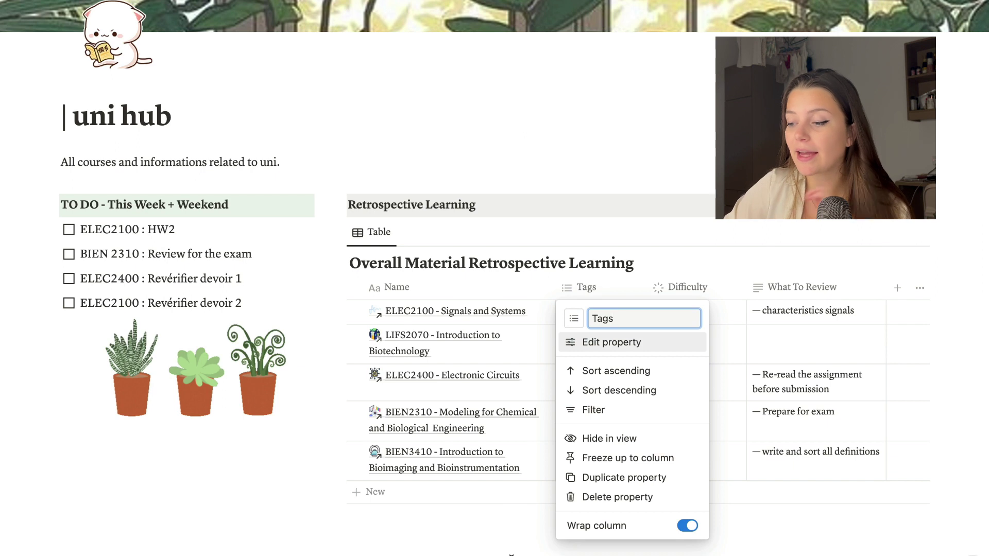
key("Escape")
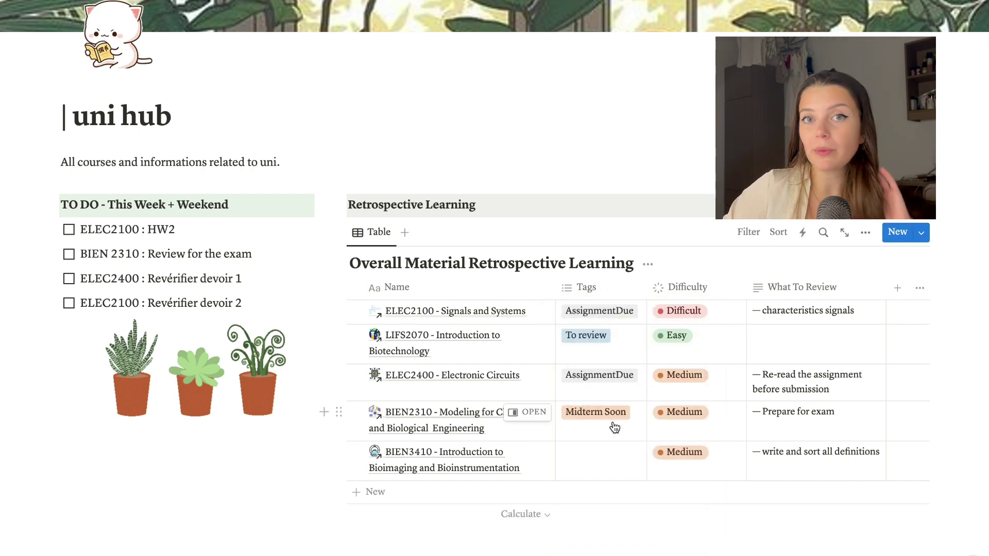